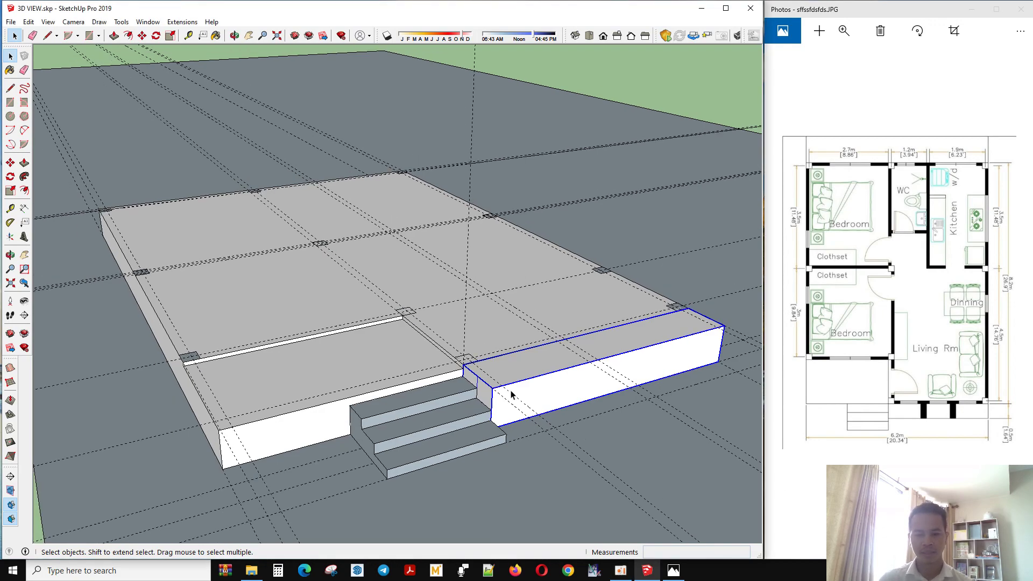
- Add a guide line 12 cm inside the slab's long outer edge on the living room side
middle_drag(511, 394, 509, 411)
scroll(452, 340, up, 4)
middle_drag(452, 340, 443, 381)
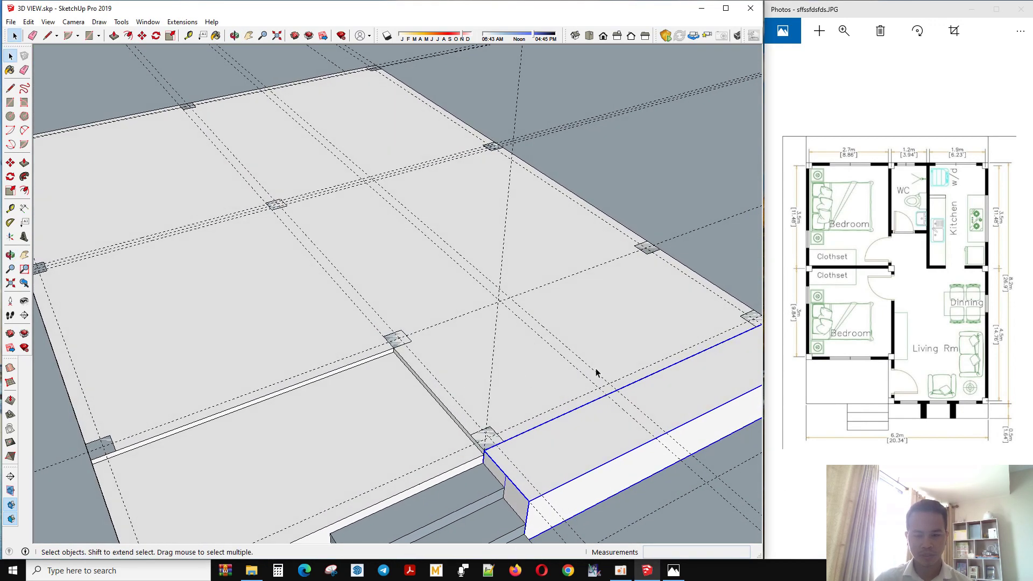
scroll(595, 368, down, 2)
mouse_move(627, 291)
middle_down()
mouse_move(243, 290)
mouse_move(542, 300)
middle_up()
drag(542, 299, 608, 371)
scroll(388, 418, down, 2)
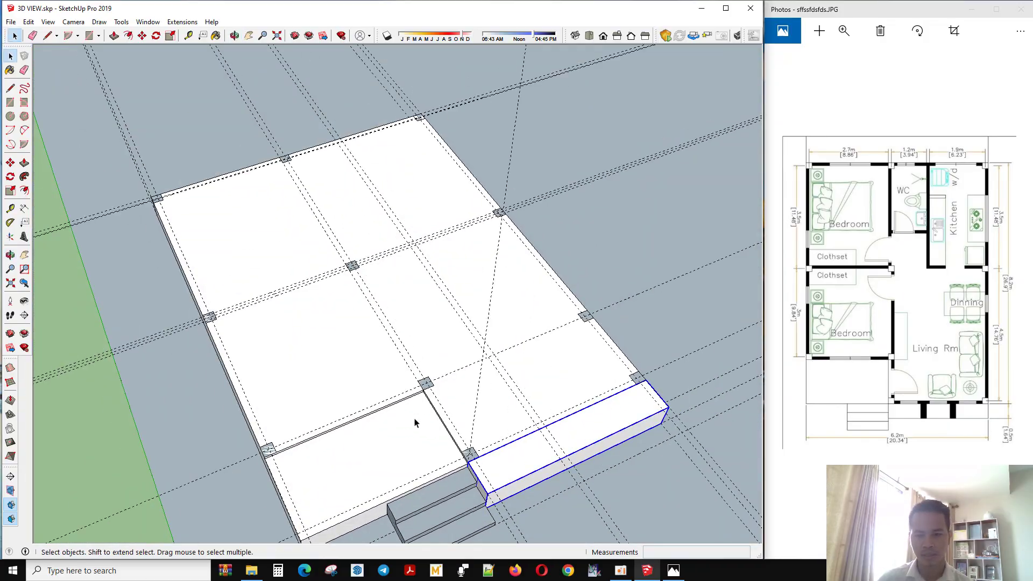
scroll(566, 316, up, 2)
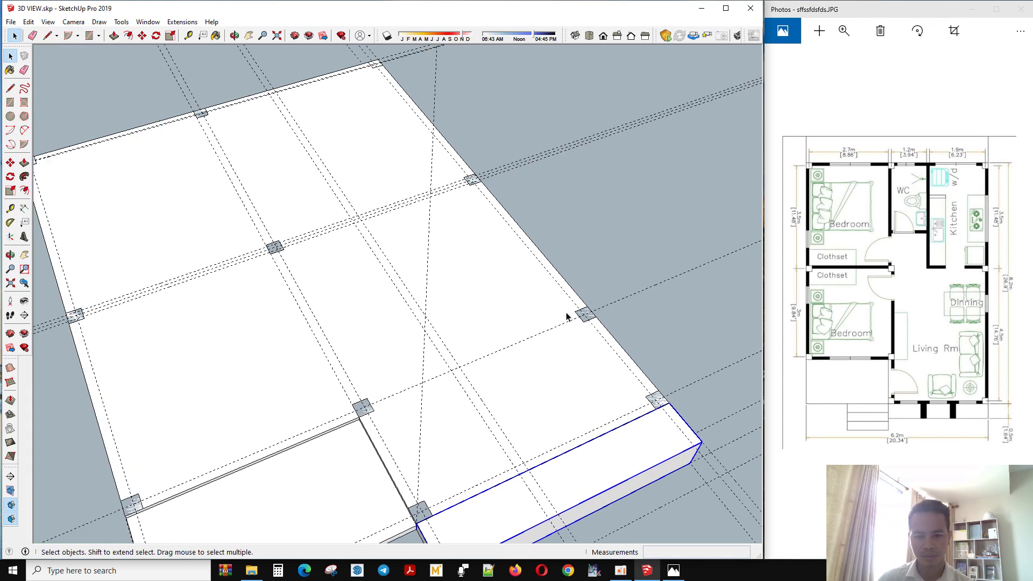
scroll(580, 294, up, 2)
key(t)
click(557, 273)
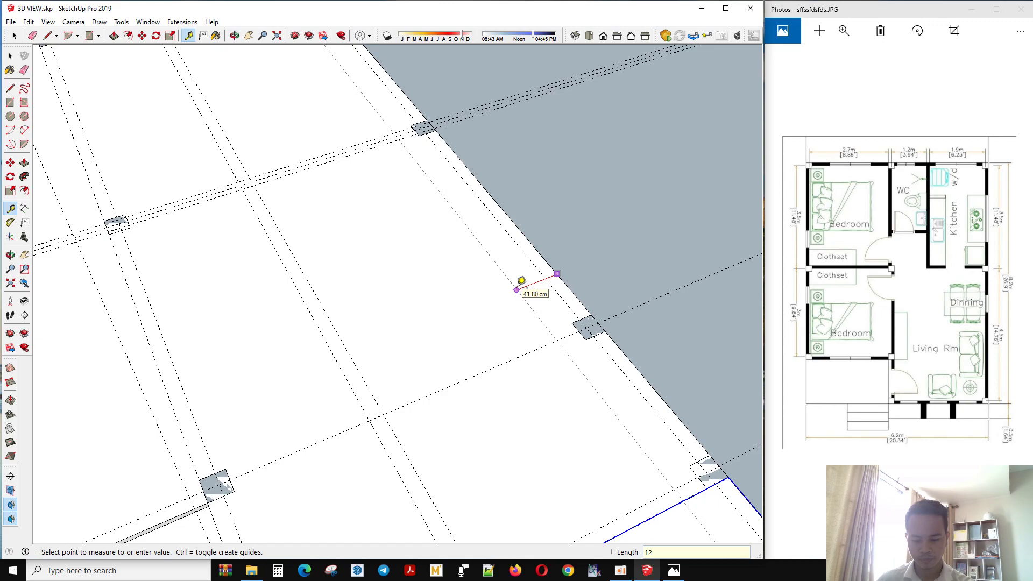
key(Return)
scroll(453, 276, down, 3)
key(space)
- Open the corner column footprint component for editing and pull its face up 400 cm, leaving the component afterward
scroll(562, 344, up, 2)
middle_drag(580, 372, 594, 427)
scroll(593, 427, down, 2)
scroll(579, 348, down, 2)
middle_drag(589, 373, 441, 373)
scroll(496, 476, up, 3)
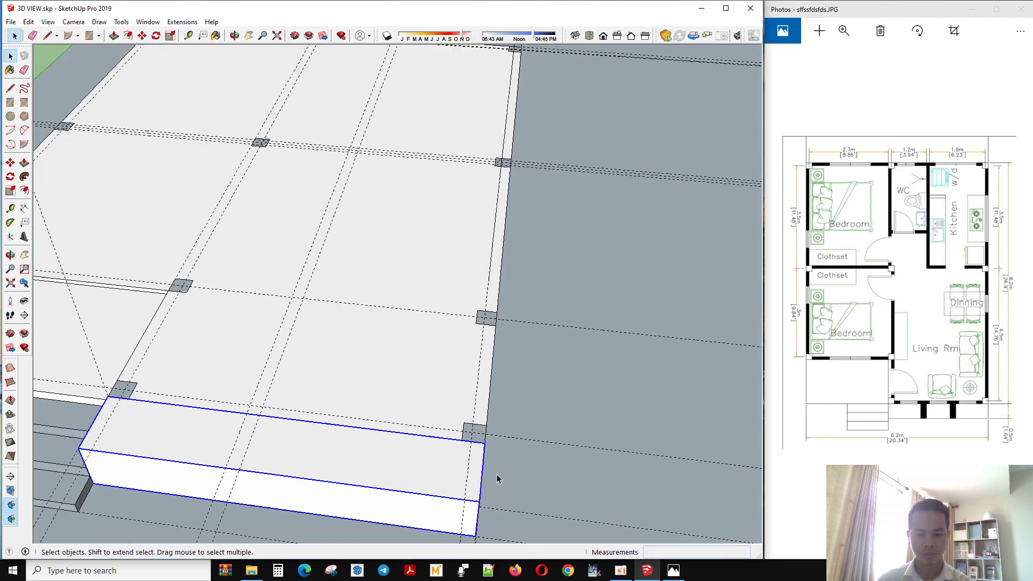
scroll(496, 479, up, 1)
double_click(480, 435)
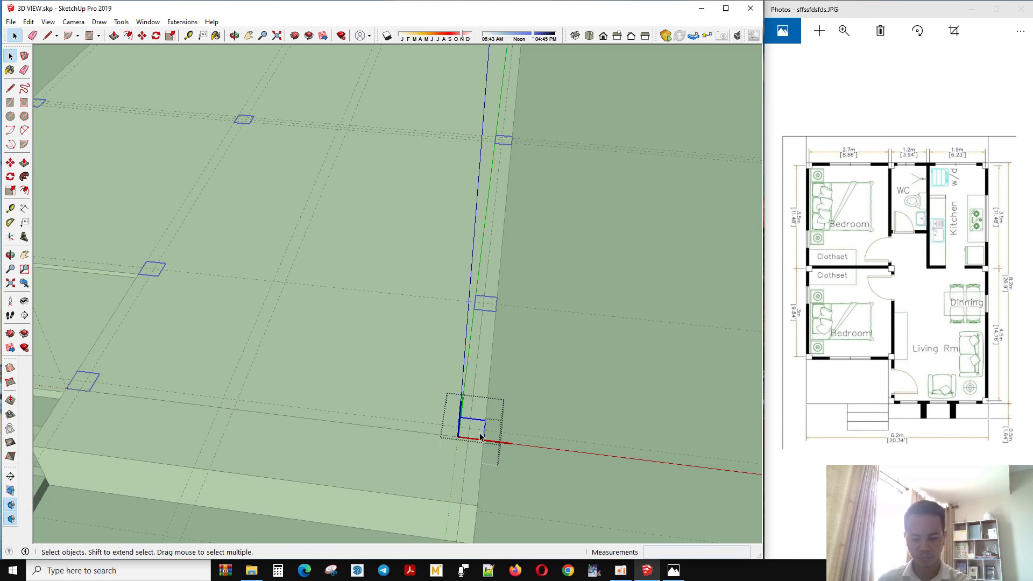
key(p)
click(480, 430)
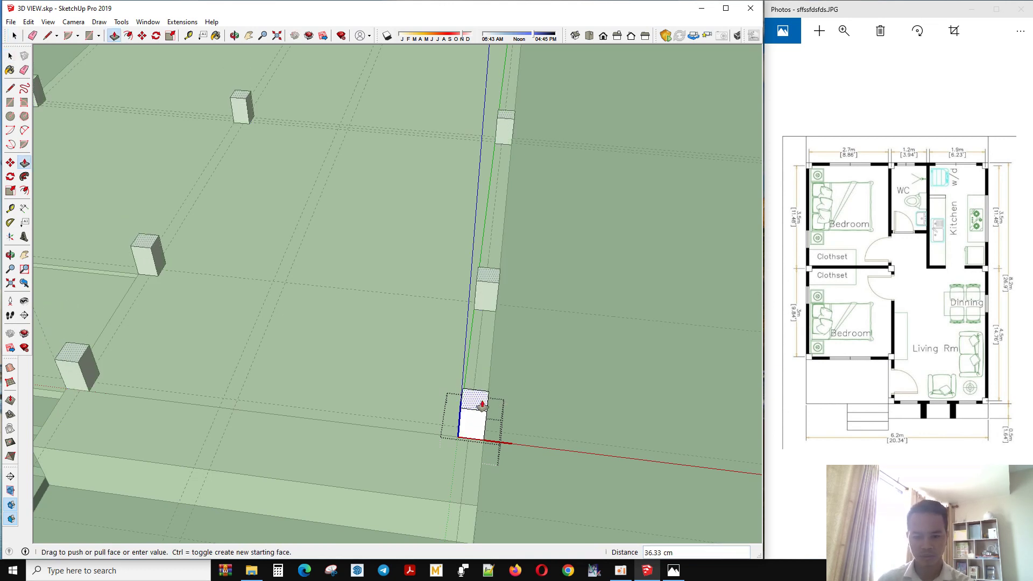
key(Escape)
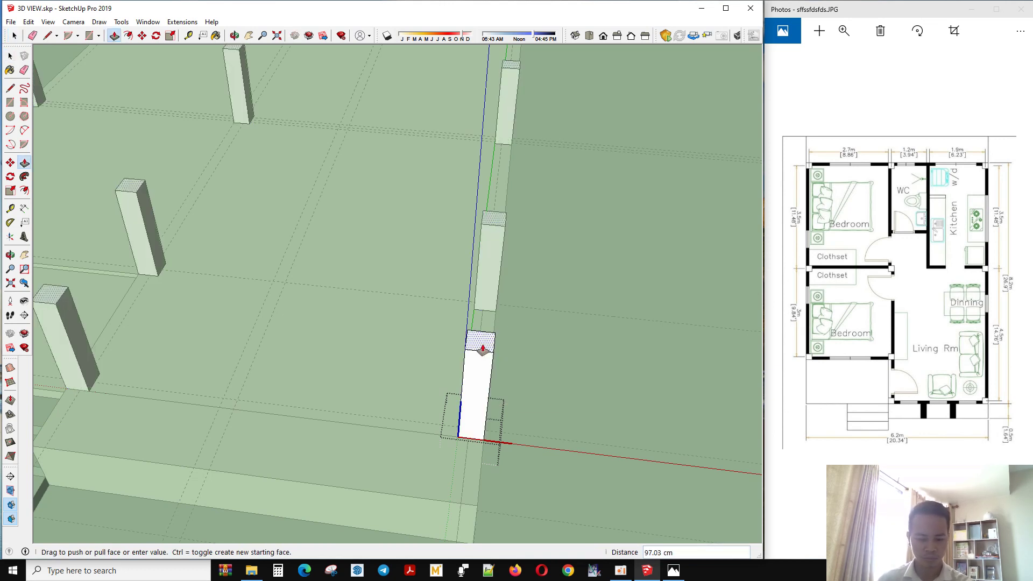
key(Return)
scroll(486, 371, down, 3)
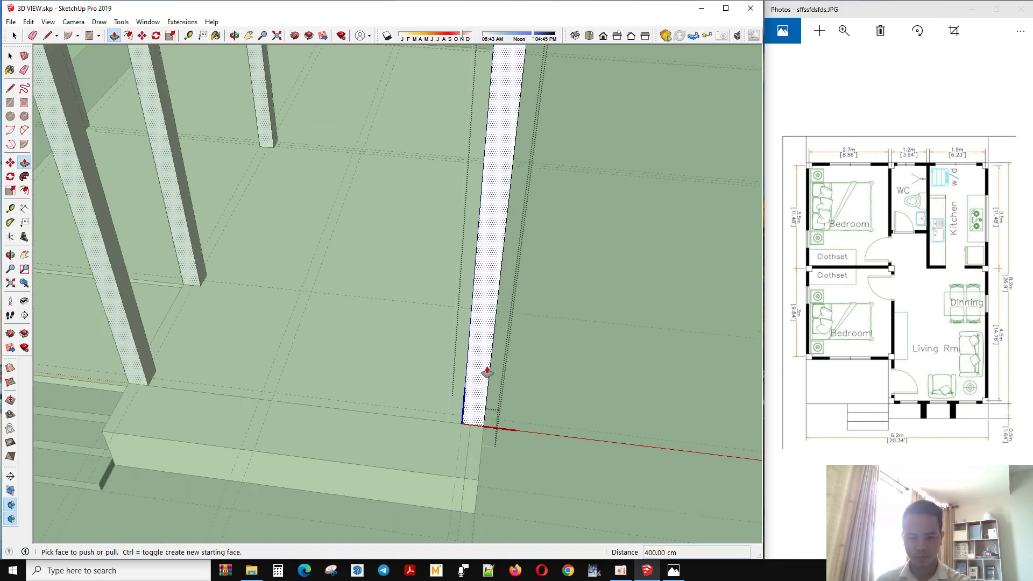
key(space)
click(572, 304)
- Draw a 140 cm long wall-base rectangle along the slab's living room side between the first two columns from the front
scroll(443, 450, down, 3)
middle_drag(443, 450, 1, 207)
middle_drag(377, 430, 623, 525)
scroll(599, 283, down, 2)
middle_drag(599, 282, 338, 393)
scroll(339, 392, up, 4)
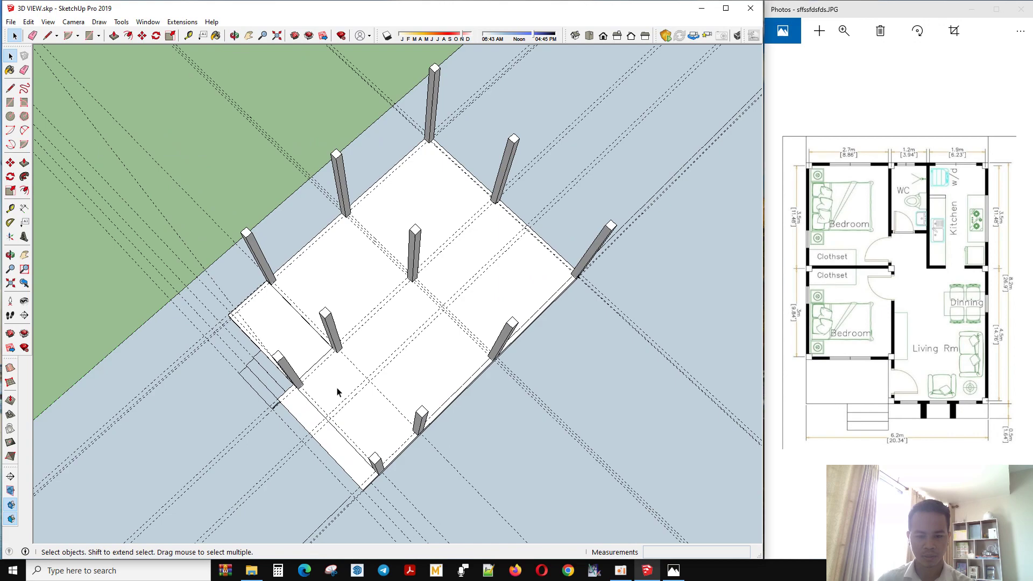
middle_drag(425, 414, 162, 387)
scroll(354, 502, up, 4)
scroll(556, 459, down, 2)
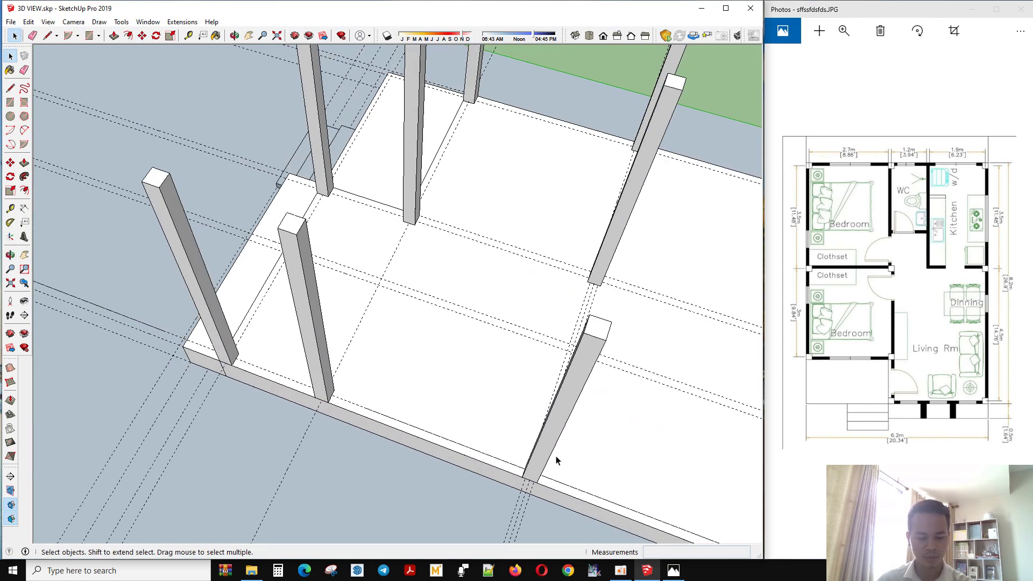
key(r)
scroll(235, 363, up, 4)
click(235, 362)
middle_drag(243, 358, 569, 369)
scroll(479, 404, up, 2)
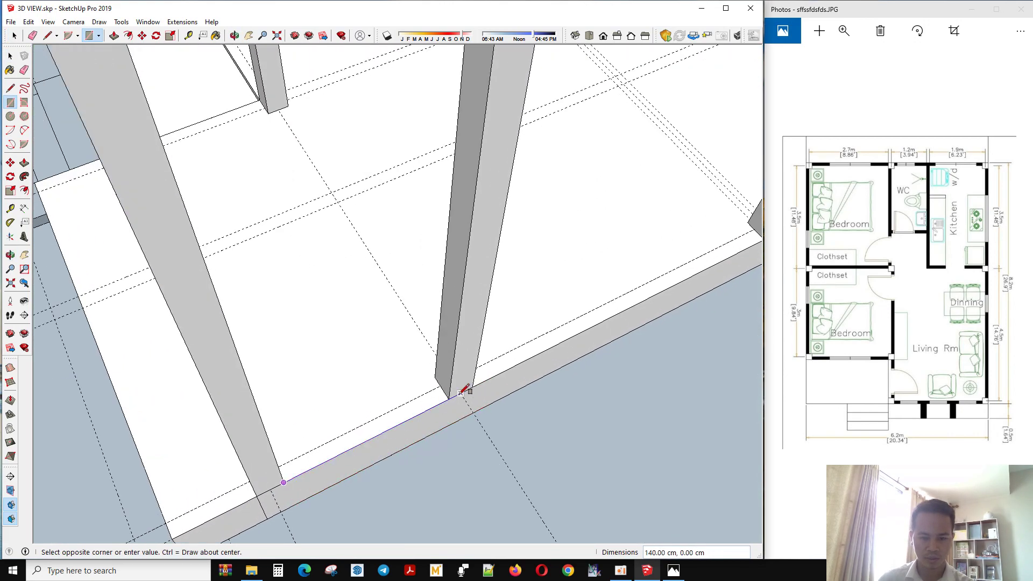
scroll(468, 385, down, 3)
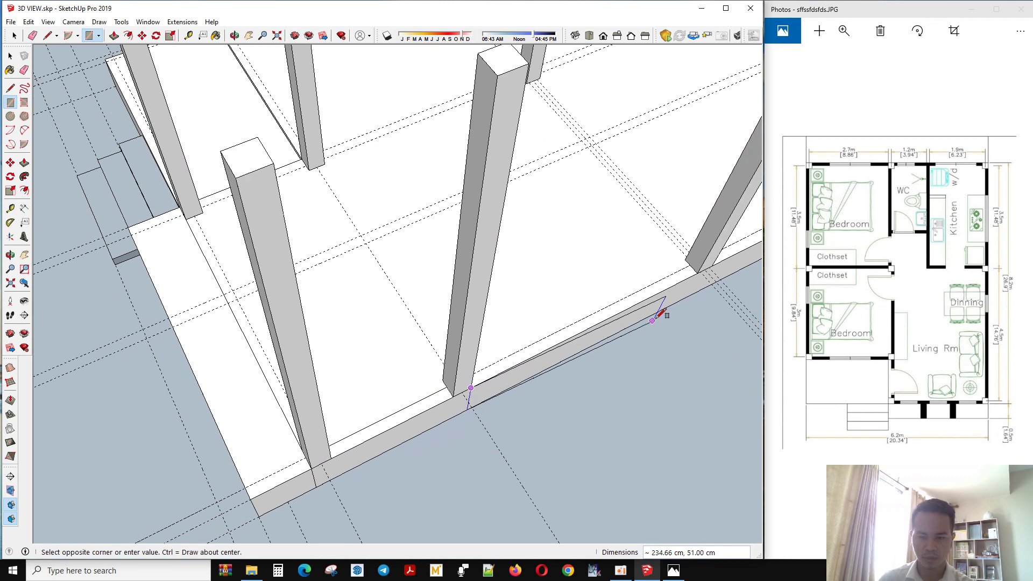
- Draw a 280 by 12 cm wall-base rectangle between the second and third columns on the slab's living room side
click(694, 263)
scroll(695, 265, up, 4)
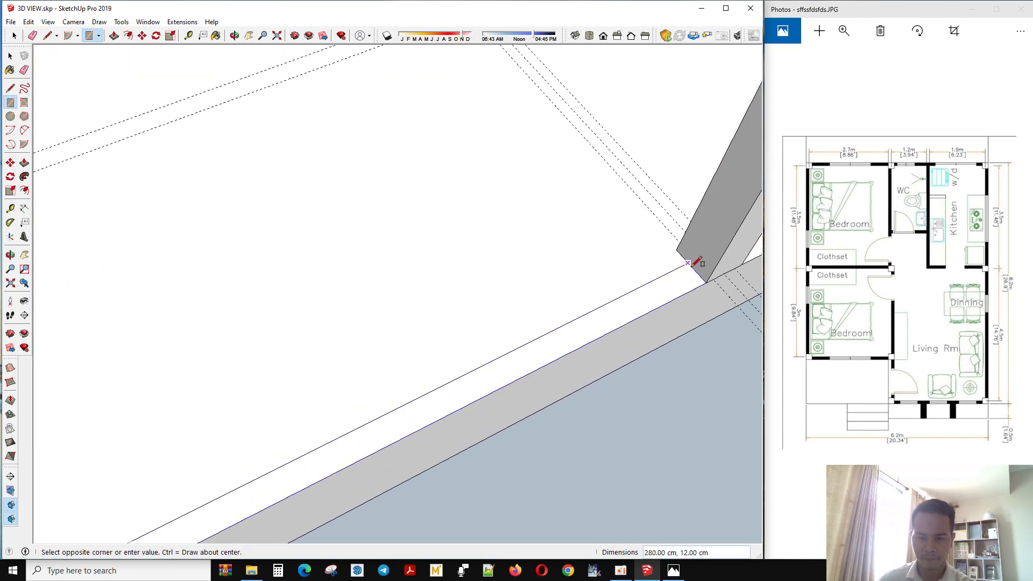
scroll(645, 307, down, 3)
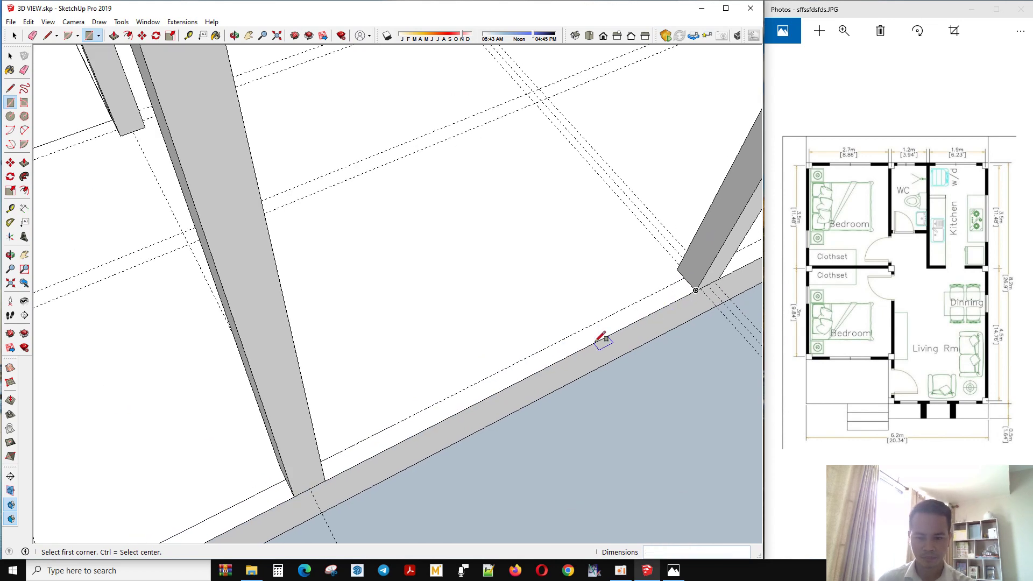
click(351, 469)
scroll(672, 312, up, 4)
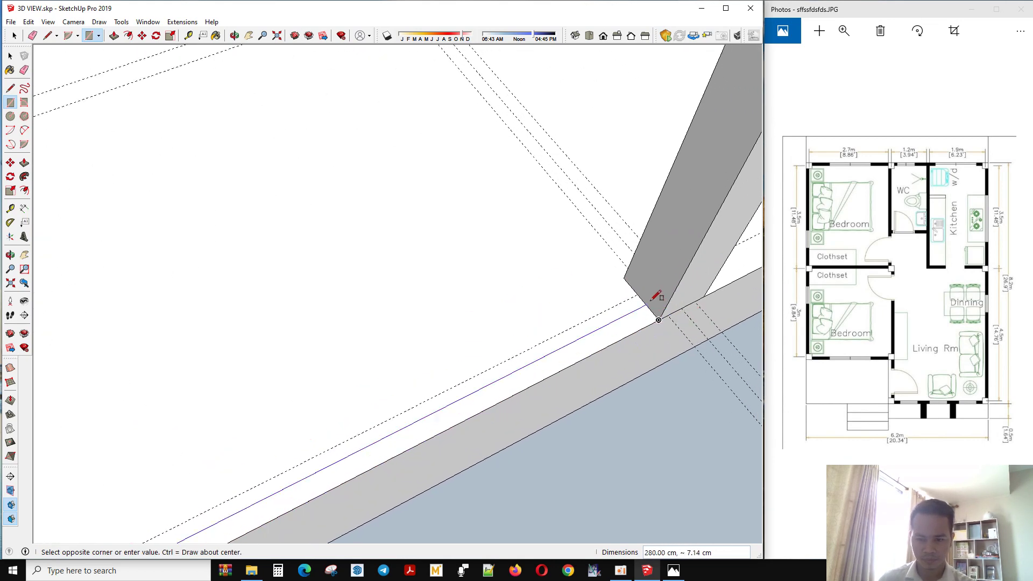
click(640, 293)
scroll(228, 398, down, 2)
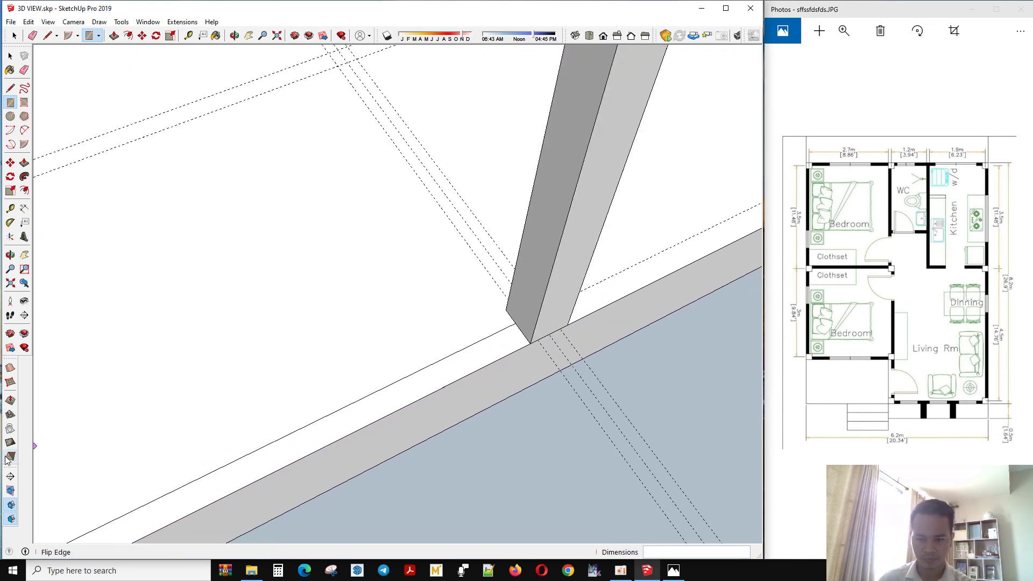
- Draw a 12 cm wide wall-base rectangle from the third column to the rear corner column on the living room side
click(568, 325)
scroll(295, 433, down, 3)
scroll(604, 253, up, 5)
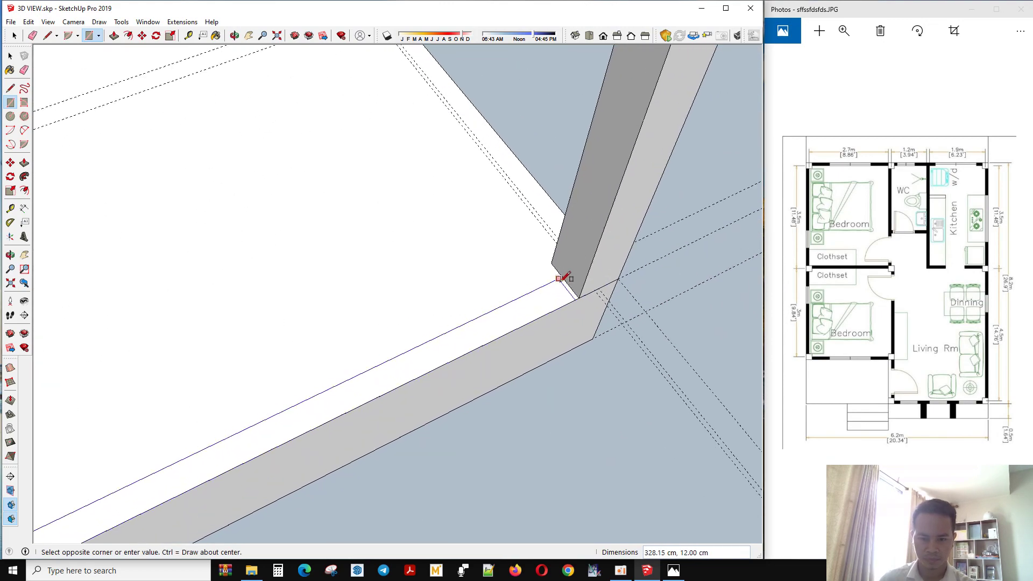
click(558, 279)
key(space)
scroll(473, 361, down, 3)
- Draw a 306 cm long wall-base rectangle along the rear slab edge from the kitchen corner column to the middle column
middle_drag(514, 307, 250, 448)
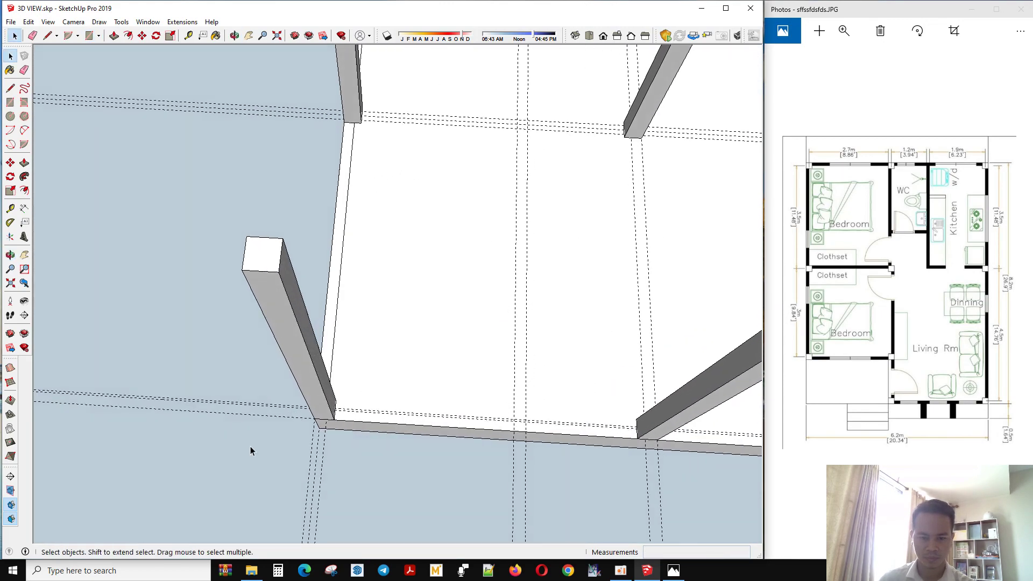
scroll(301, 440, up, 3)
key(r)
click(364, 400)
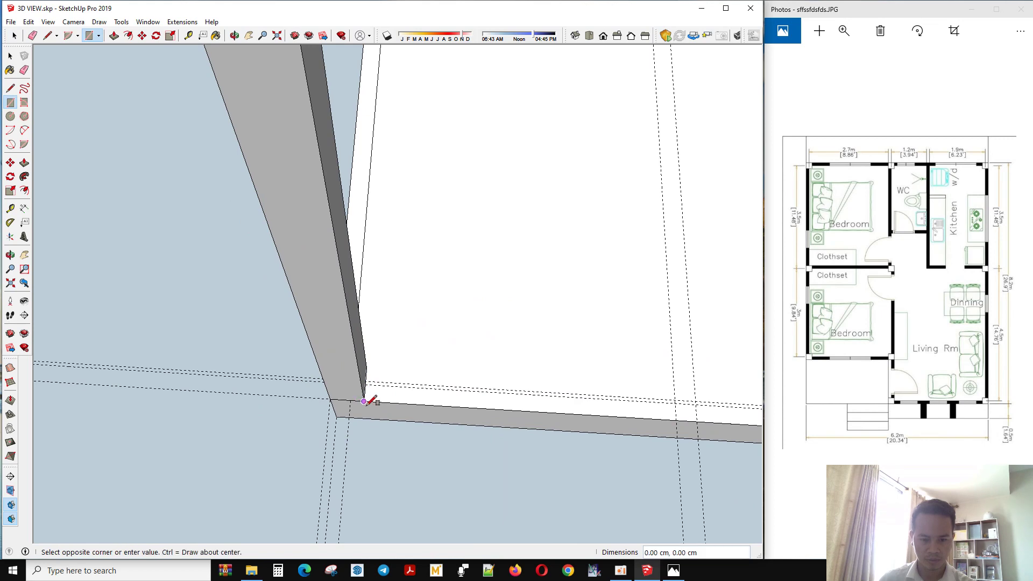
scroll(418, 417, down, 4)
scroll(558, 236, up, 4)
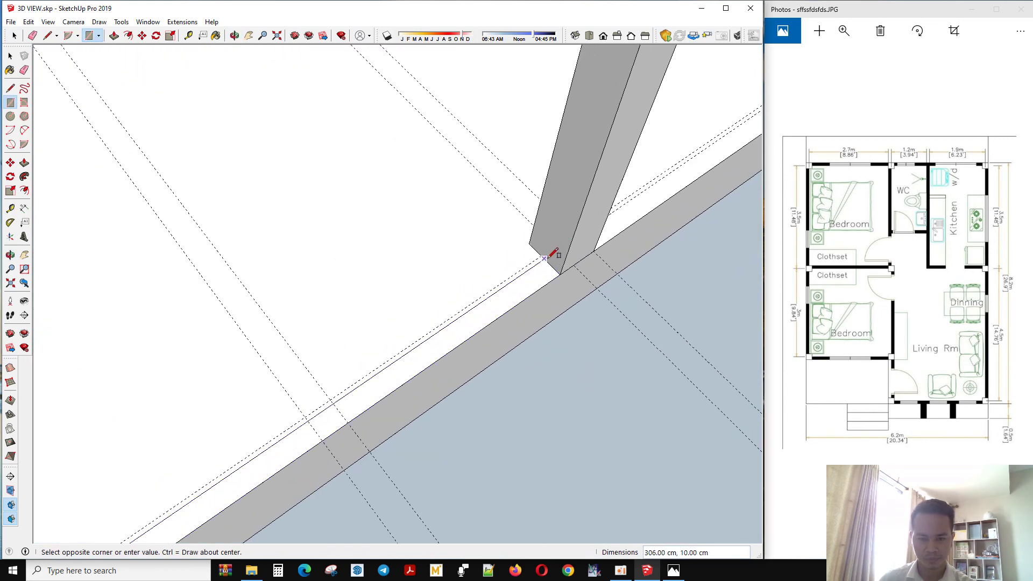
click(541, 255)
- Draw a 262 by 12 cm wall-base rectangle along the rear slab edge from the middle column to the bedroom corner column
scroll(249, 404, down, 3)
scroll(476, 346, up, 3)
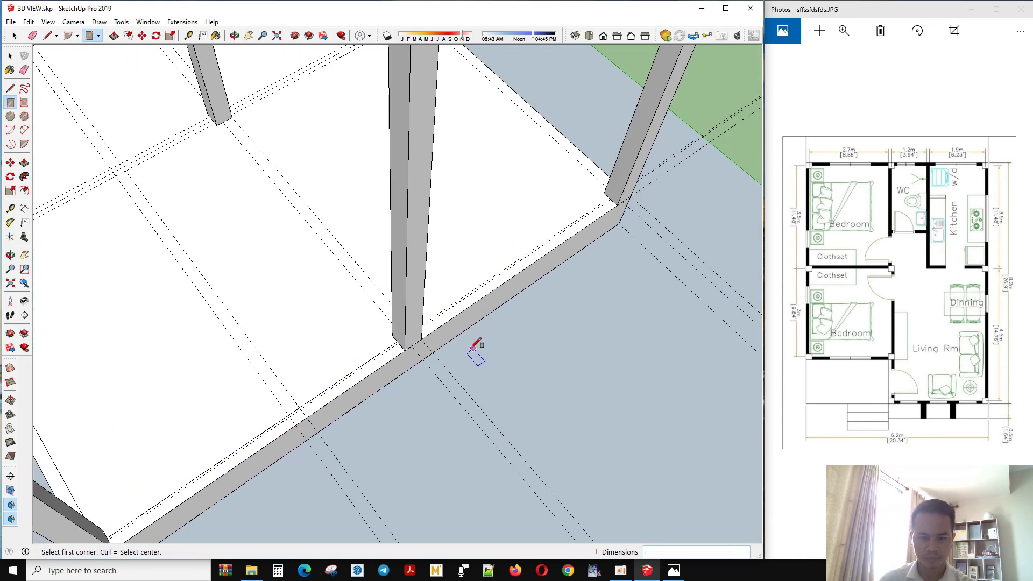
click(423, 336)
scroll(625, 202, down, 3)
scroll(622, 203, up, 4)
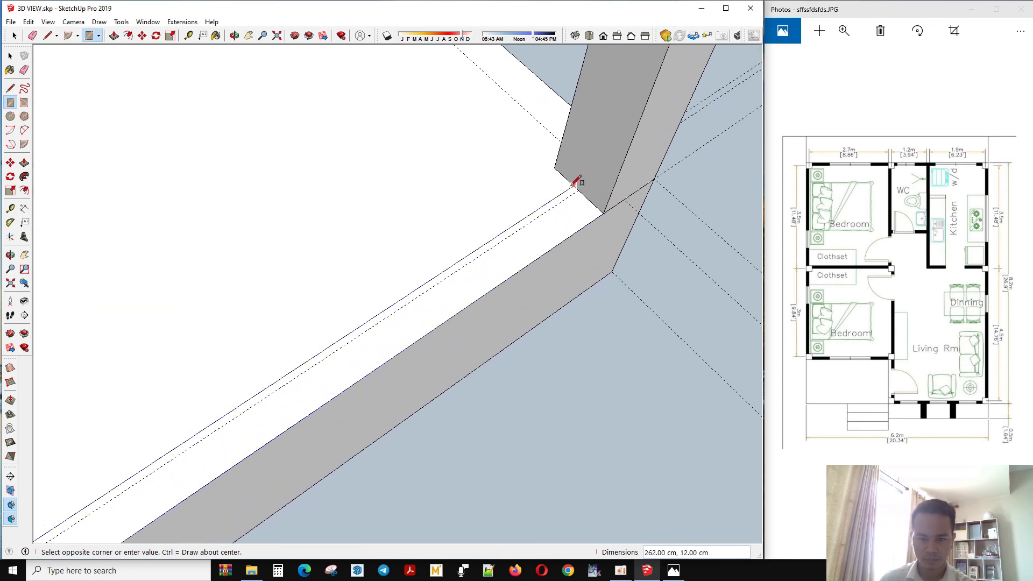
click(573, 184)
- Draw a wall-base rectangle along the bedroom side of the slab from the rear corner column to the middle column
scroll(346, 445, down, 3)
scroll(355, 303, up, 4)
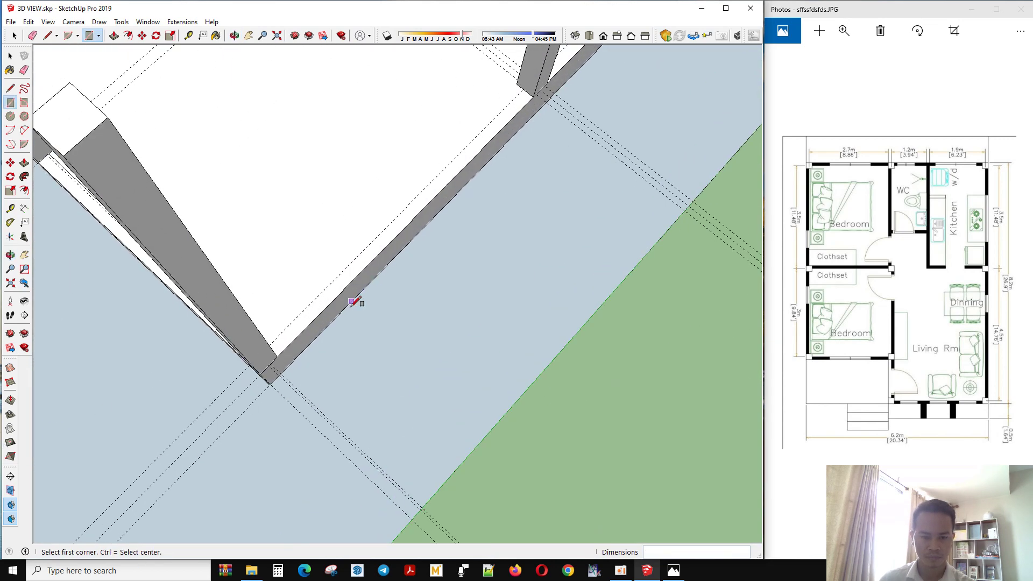
click(277, 357)
scroll(535, 79, up, 4)
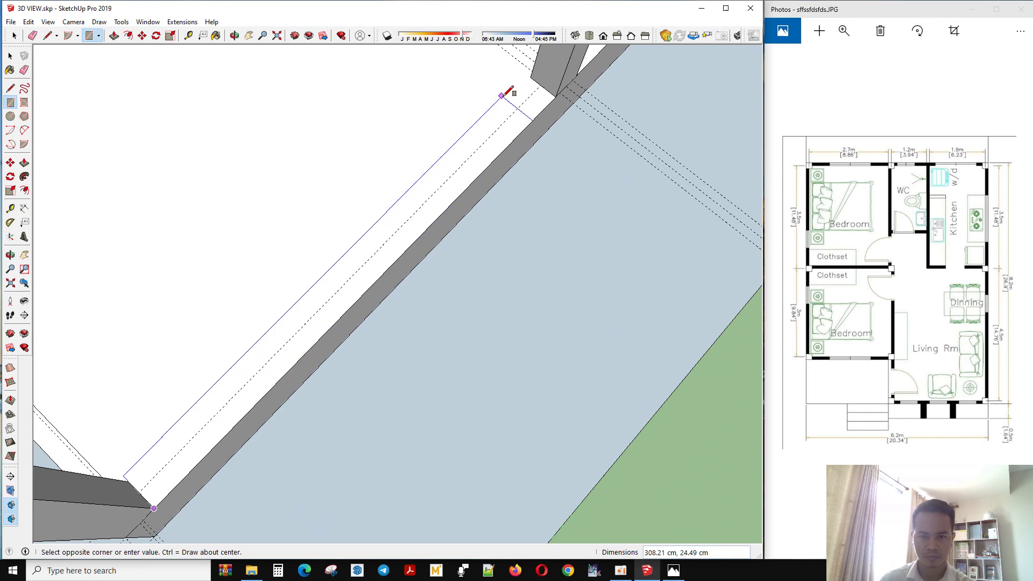
click(535, 79)
scroll(404, 300, down, 3)
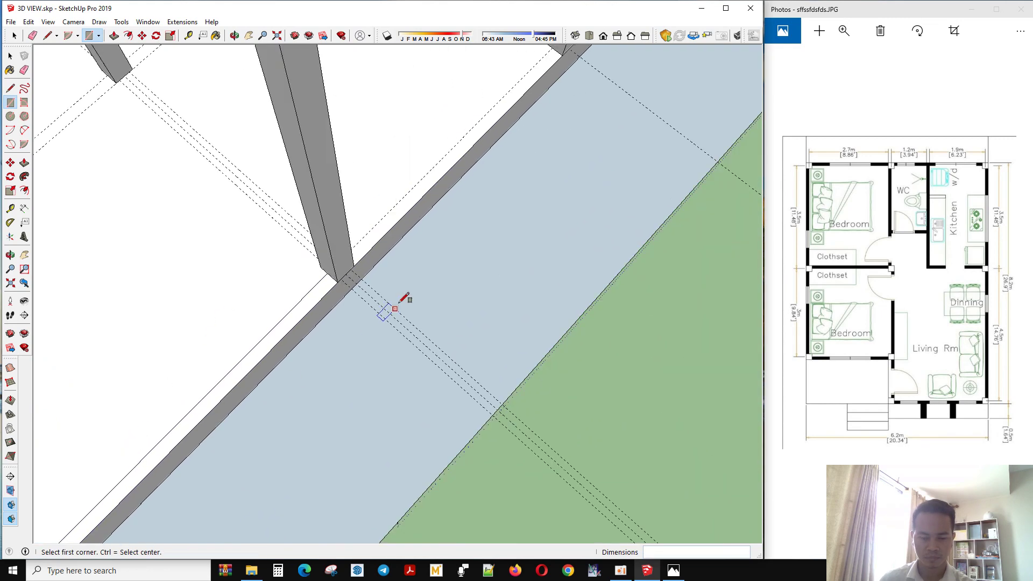
- Draw a 290 cm long wall-base rectangle along the bedroom side from the middle column to the column beside the porch
scroll(346, 267, up, 3)
click(317, 256)
scroll(533, 129, down, 3)
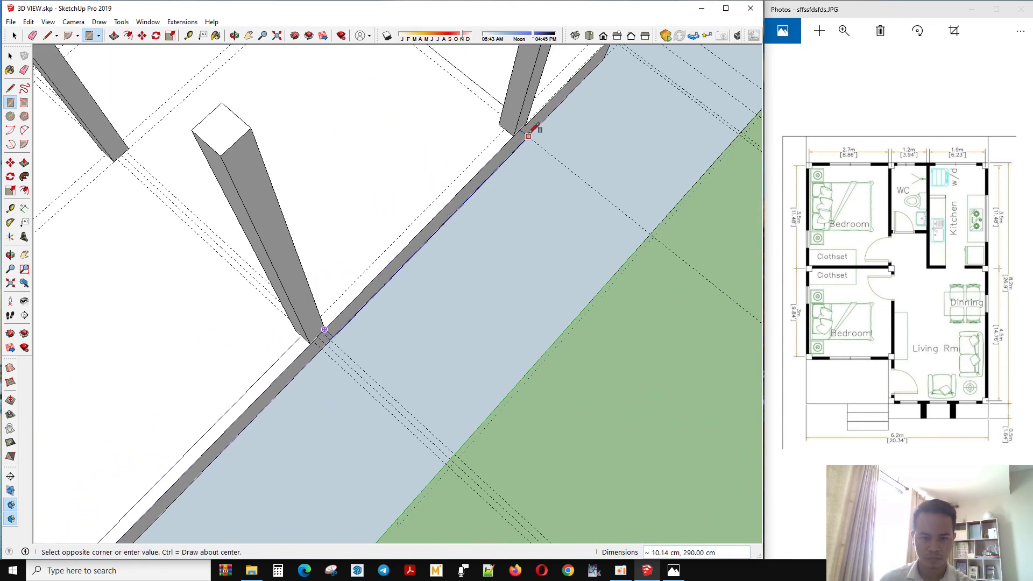
scroll(507, 127, up, 4)
click(482, 125)
scroll(350, 203, down, 3)
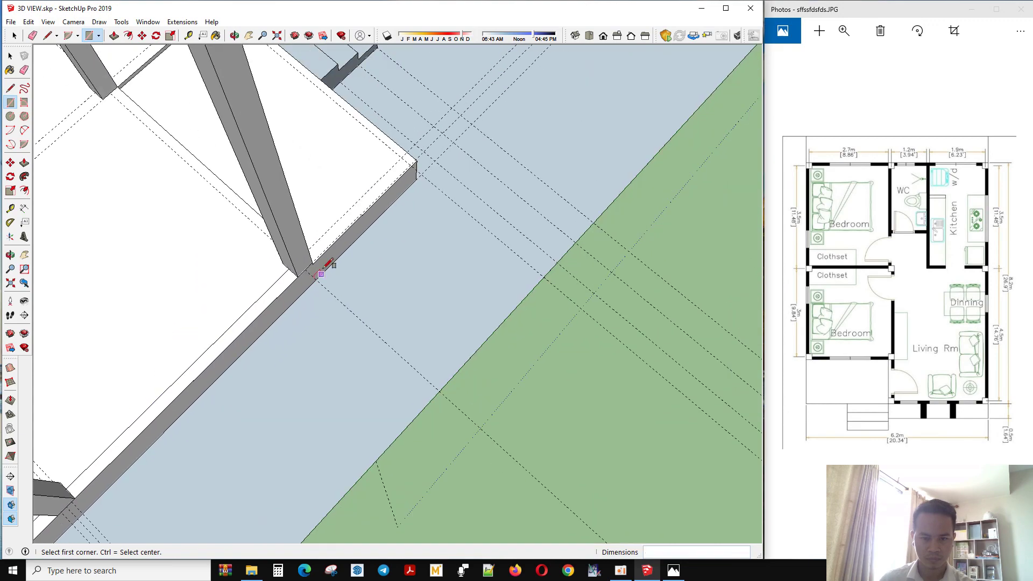
- Add a guide line 12 cm inside the front bedroom from the slab edge that borders the porch
scroll(325, 268, up, 2)
scroll(330, 237, down, 2)
scroll(484, 362, down, 4)
middle_drag(482, 356, 358, 277)
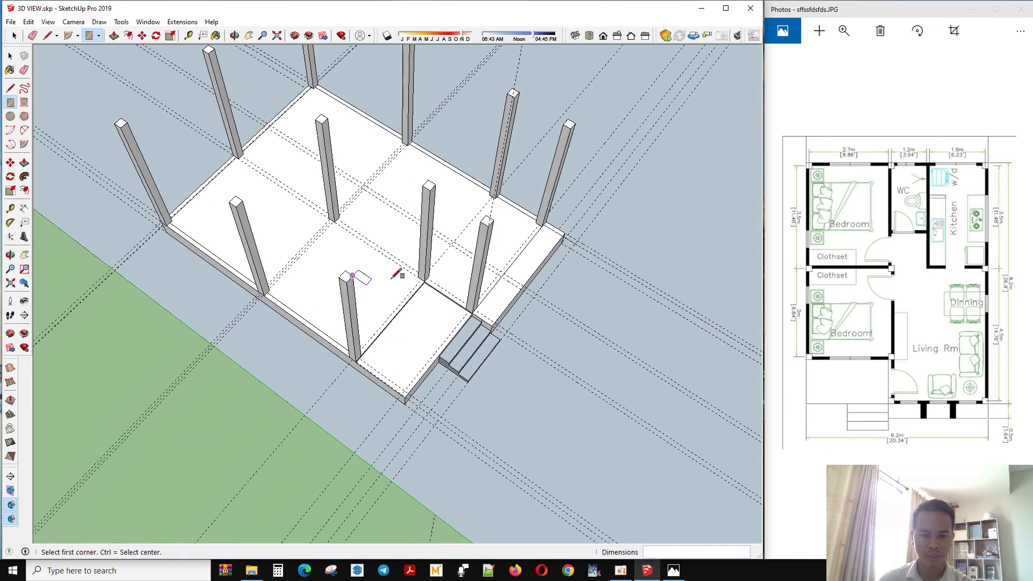
scroll(425, 304, up, 4)
middle_drag(408, 335, 388, 323)
key(t)
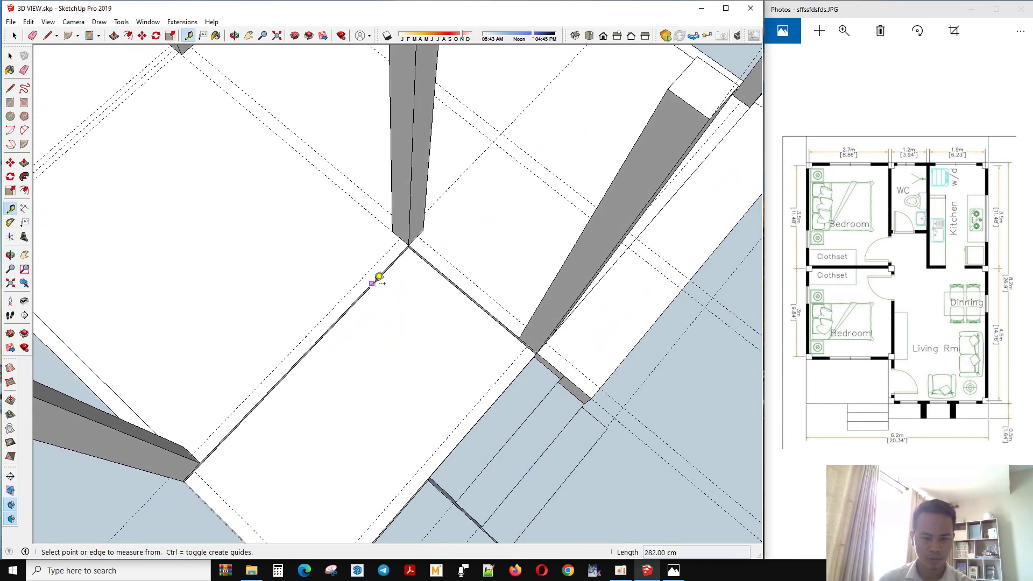
click(376, 278)
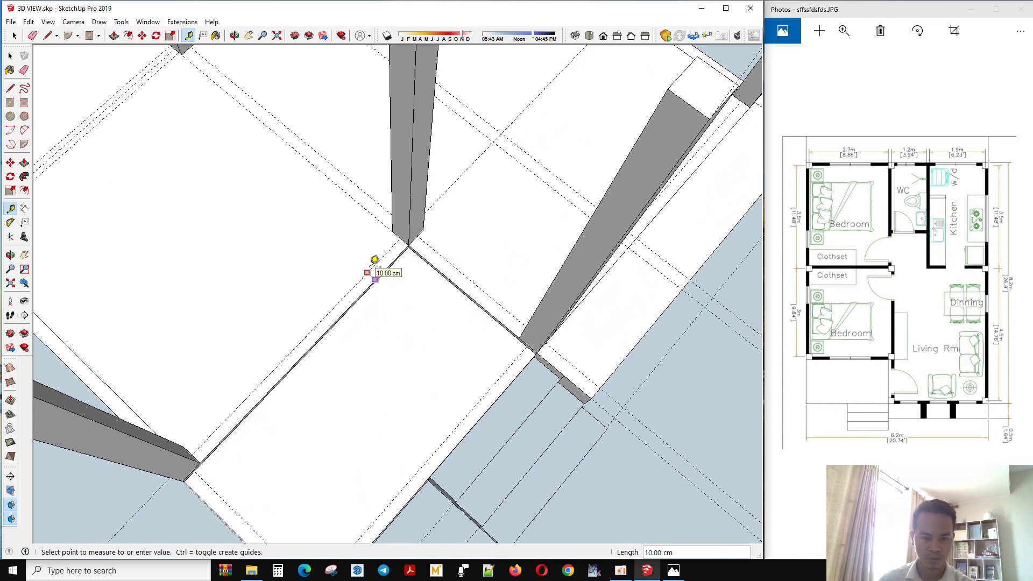
text(12)
key(Return)
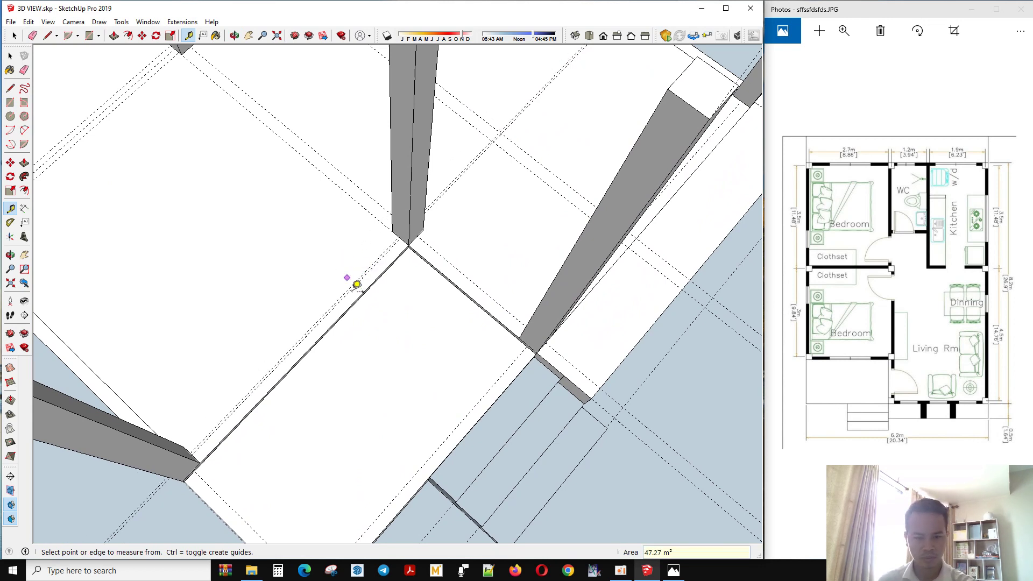
- Draw a 262 by 12 cm wall-base rectangle between the two columns along the front bedroom's porch edge
middle_drag(355, 284, 351, 417)
key(r)
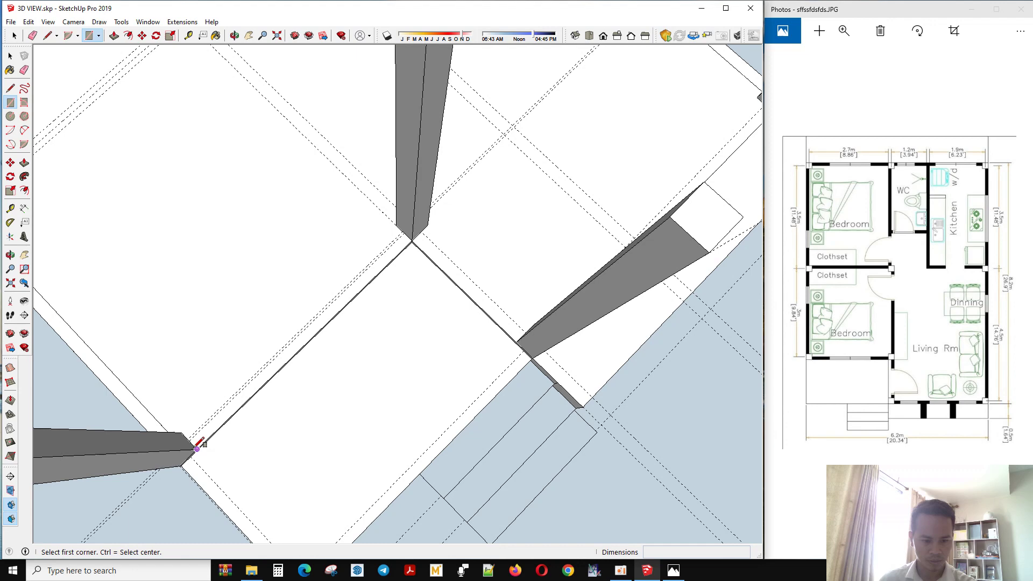
click(198, 447)
scroll(404, 225, up, 4)
click(383, 242)
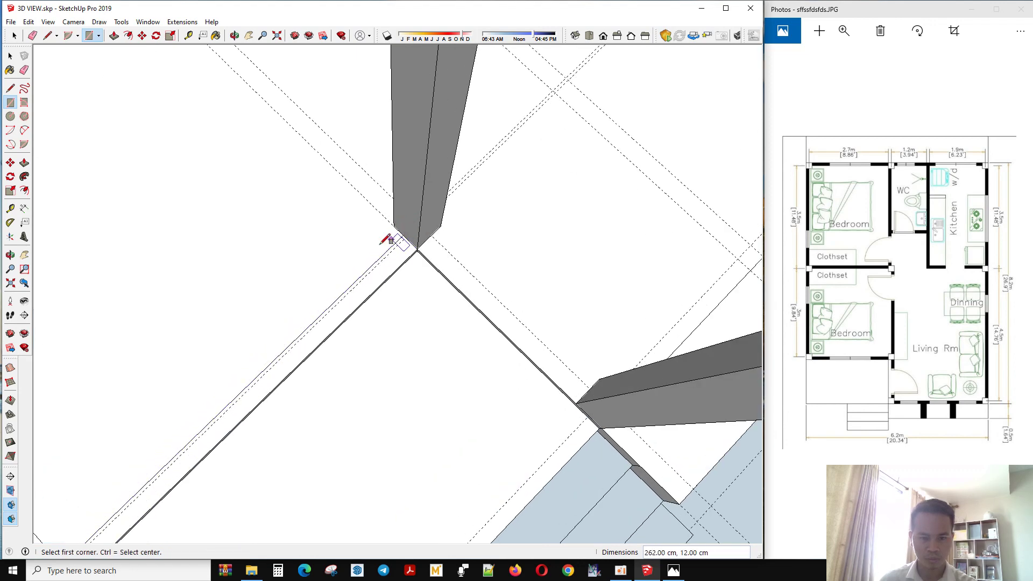
- Draw a wall-base rectangle between the two columns on the living-room side of the porch and measure its width
scroll(387, 240, down, 4)
scroll(492, 350, up, 4)
click(495, 348)
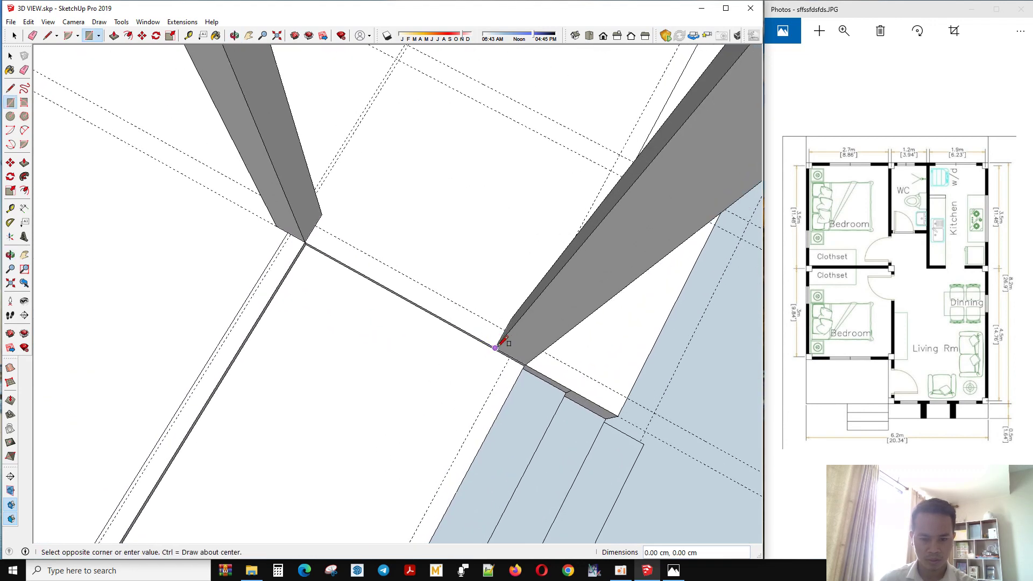
click(313, 228)
key(space)
click(333, 257)
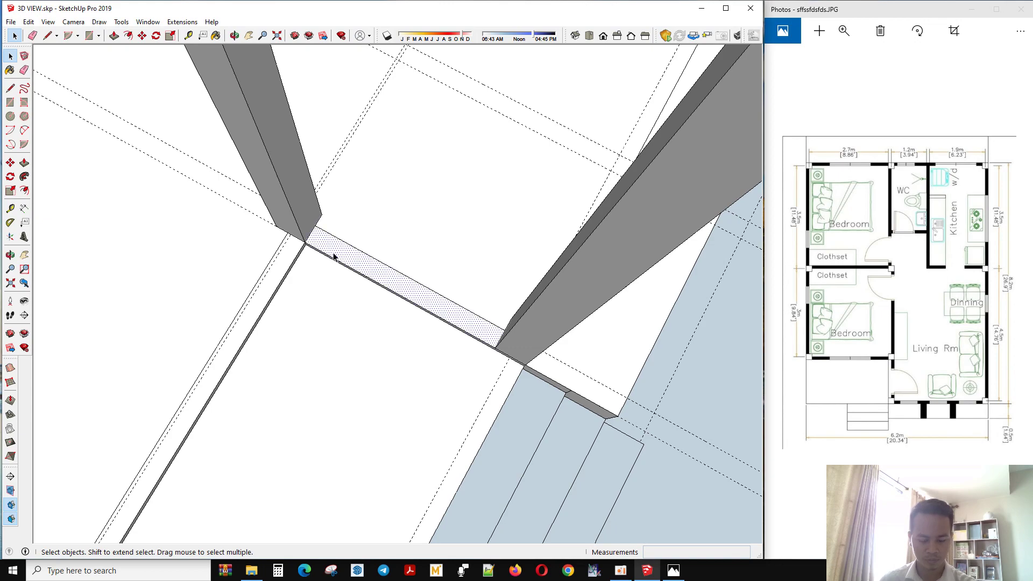
key(t)
click(335, 260)
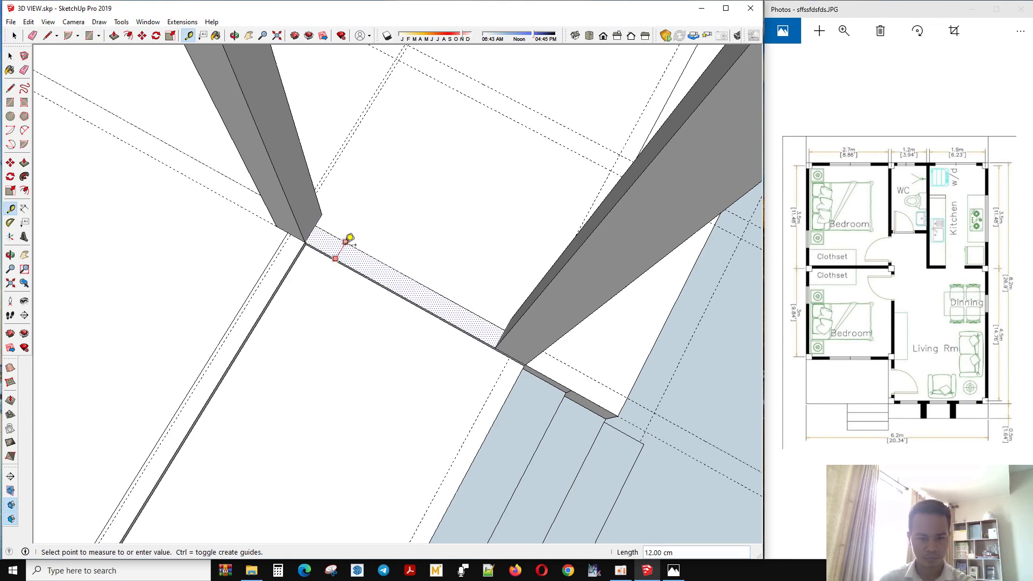
key(space)
- Add a guide line inside the living room, parallel to the front line between the two front columns
scroll(383, 296, down, 4)
middle_drag(383, 296, 431, 233)
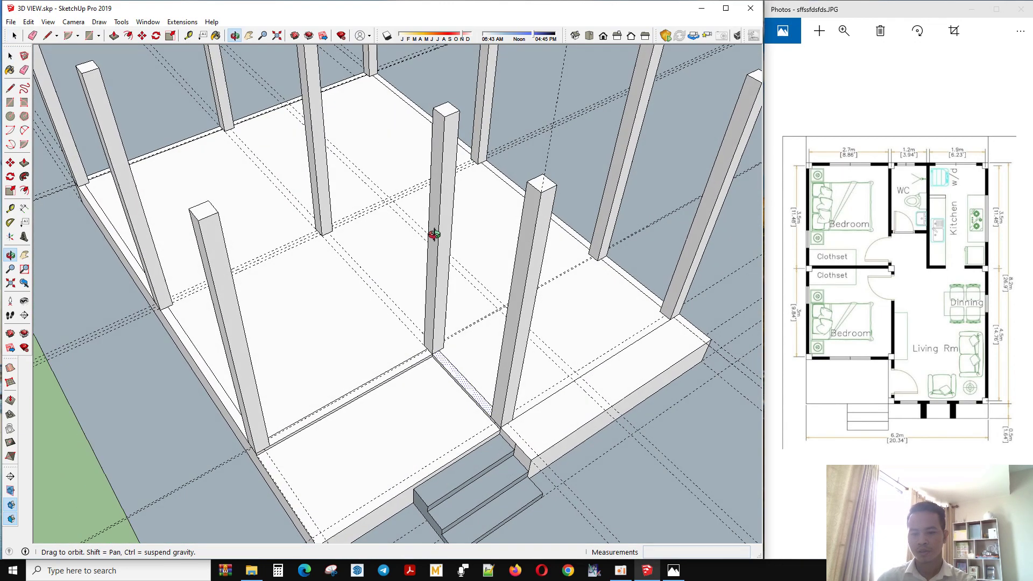
scroll(594, 388, up, 3)
middle_drag(594, 388, 415, 408)
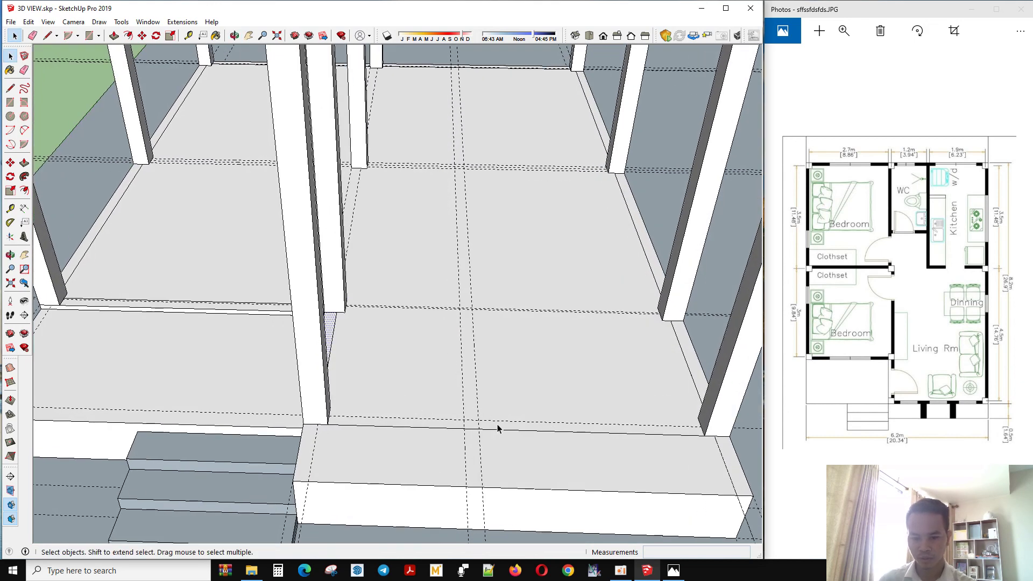
key(t)
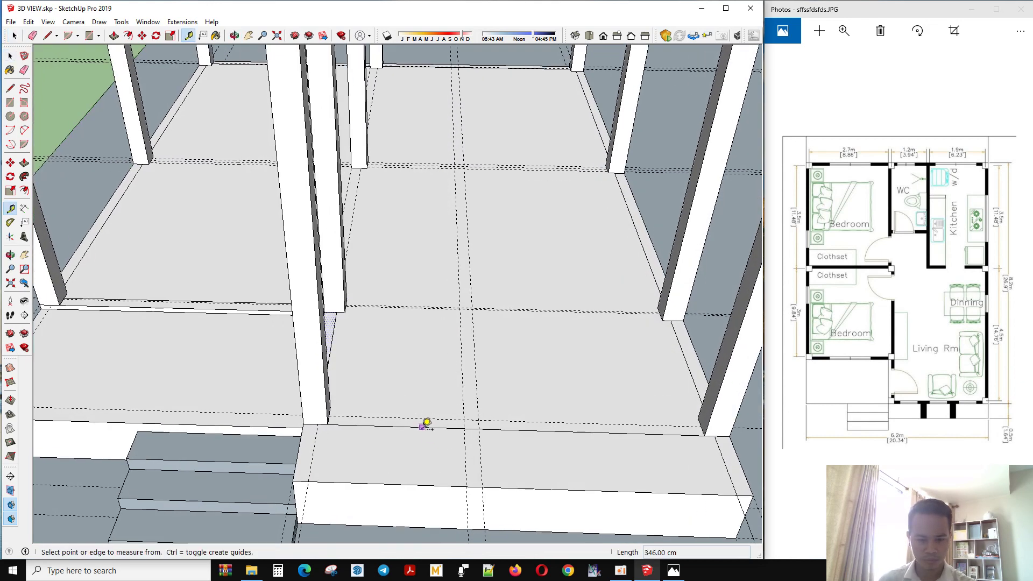
click(422, 426)
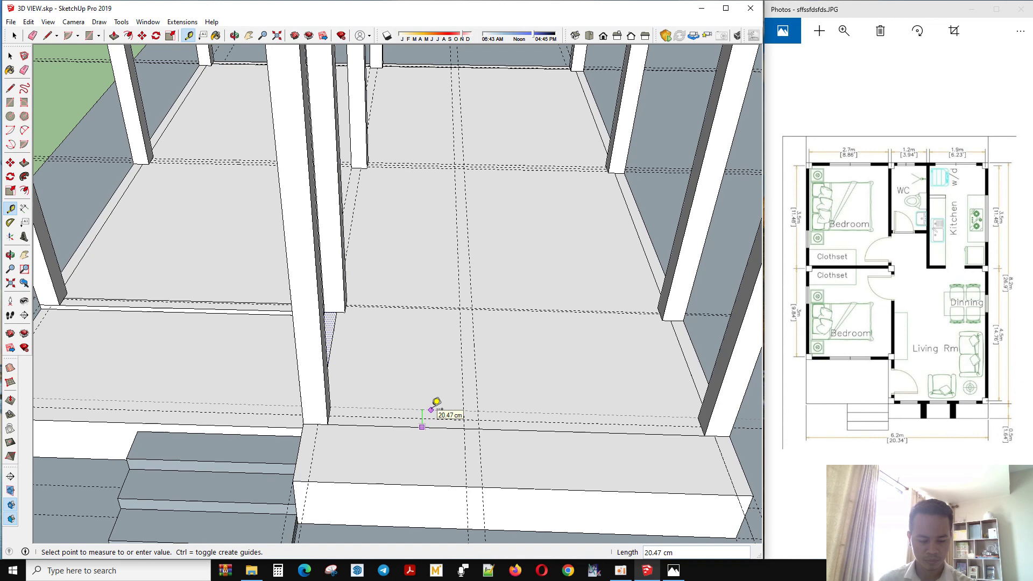
key(Return)
- Draw a wall-base rectangle between the two front columns along the living room's front side
middle_drag(390, 413, 414, 501)
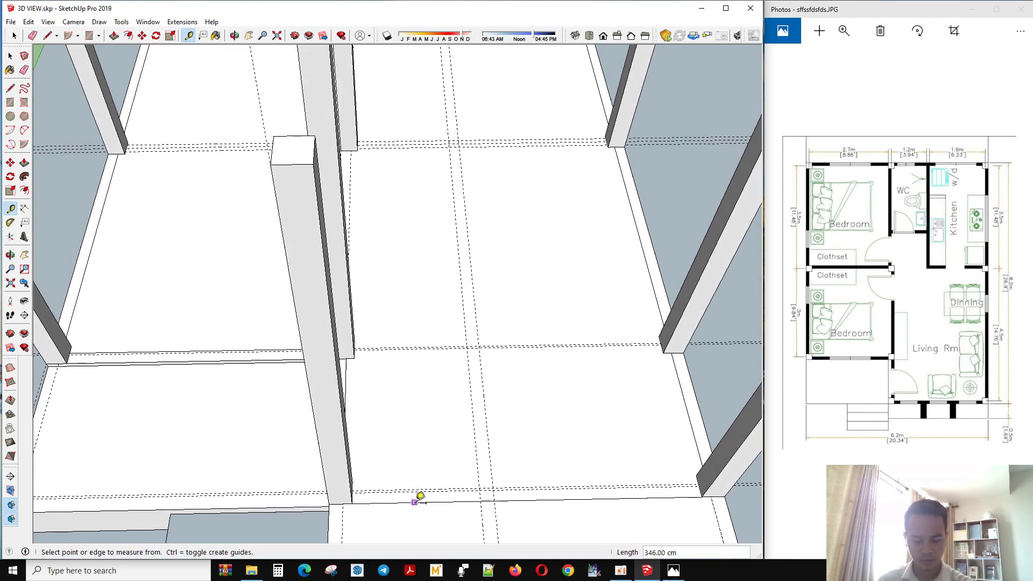
key(r)
click(353, 503)
scroll(703, 500, up, 2)
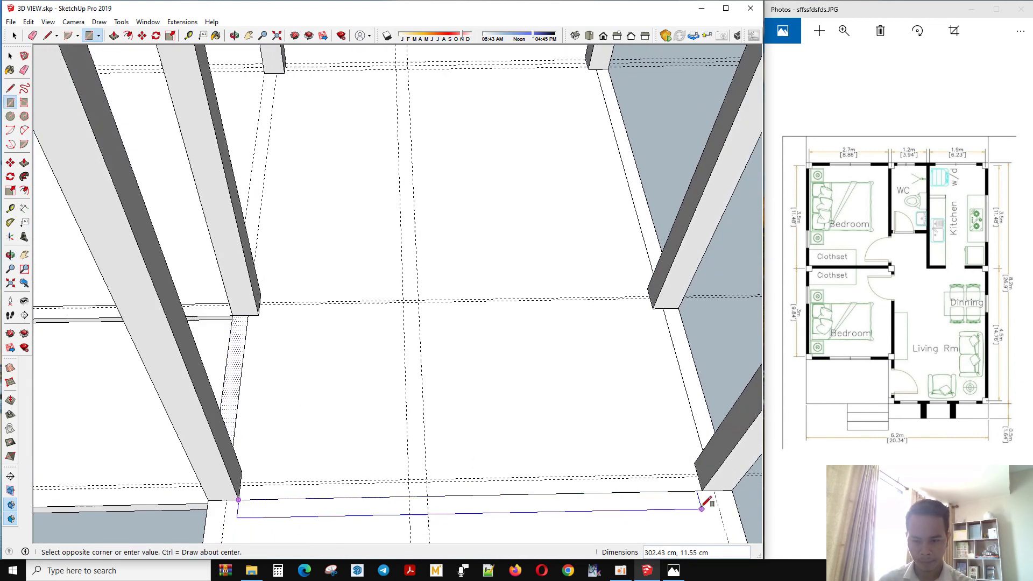
click(700, 474)
key(space)
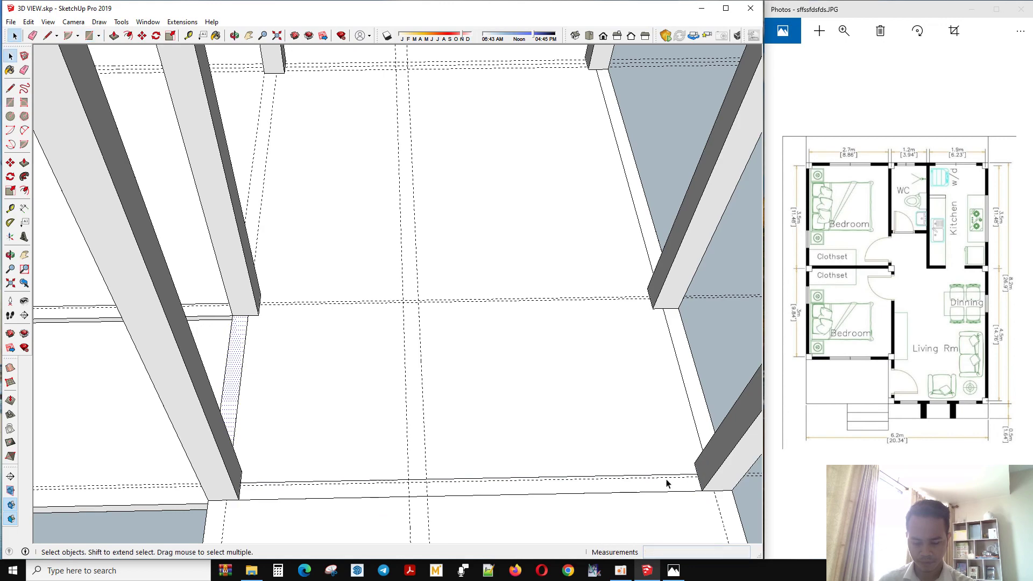
key(p)
click(621, 478)
key(space)
click(481, 491)
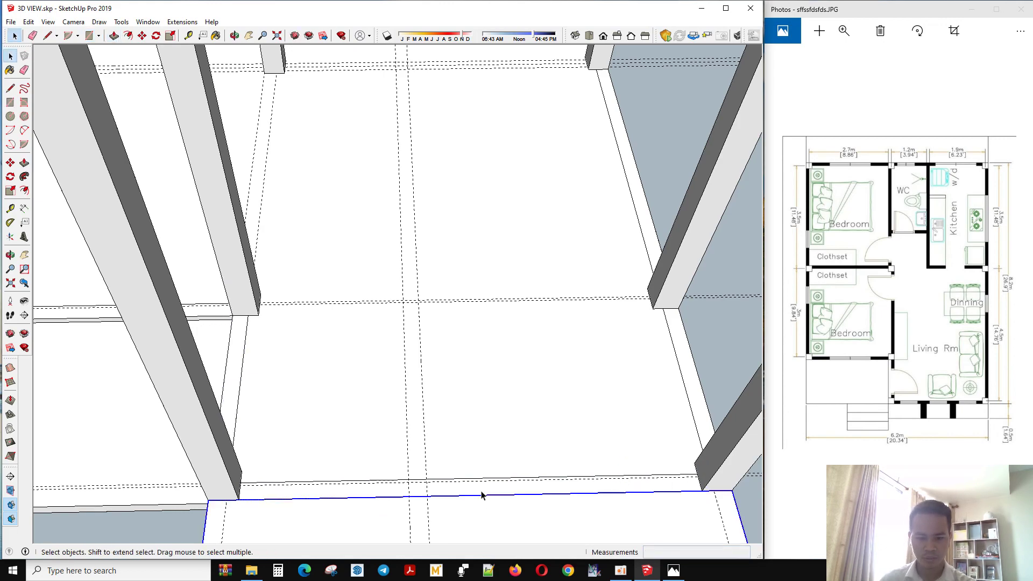
scroll(349, 474, down, 5)
middle_drag(611, 416, 489, 442)
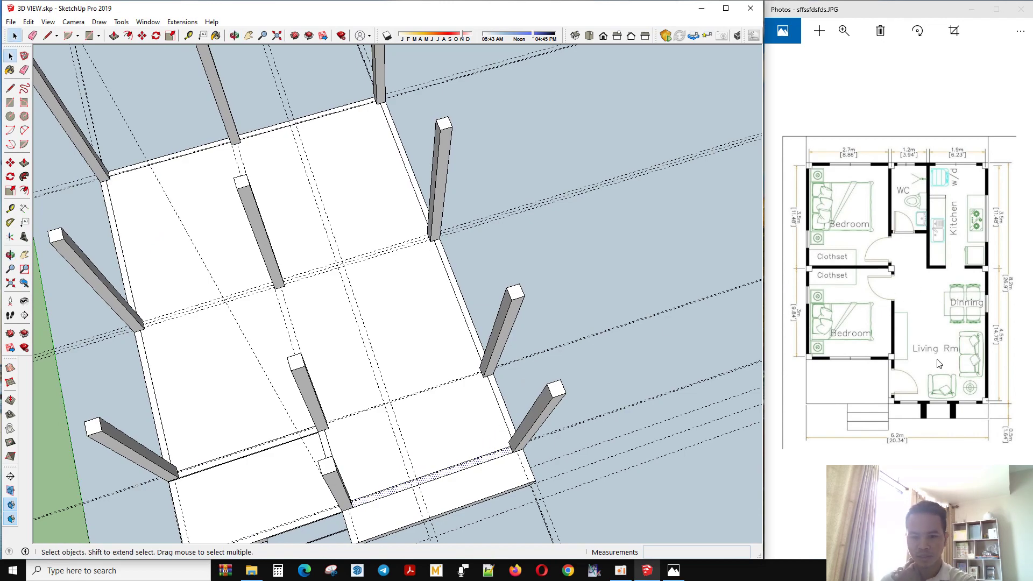
middle_drag(516, 135, 527, 214)
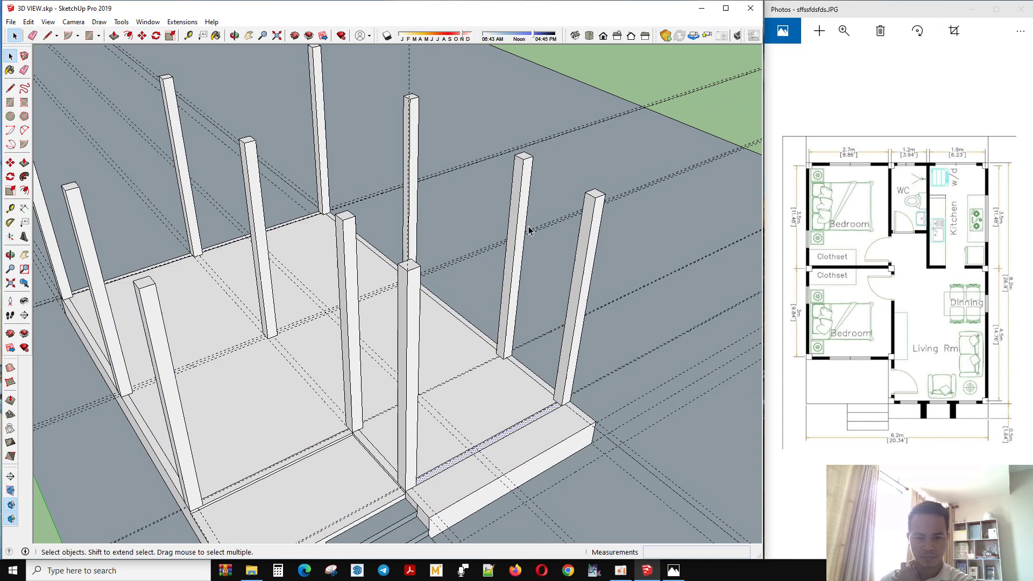
click(789, 293)
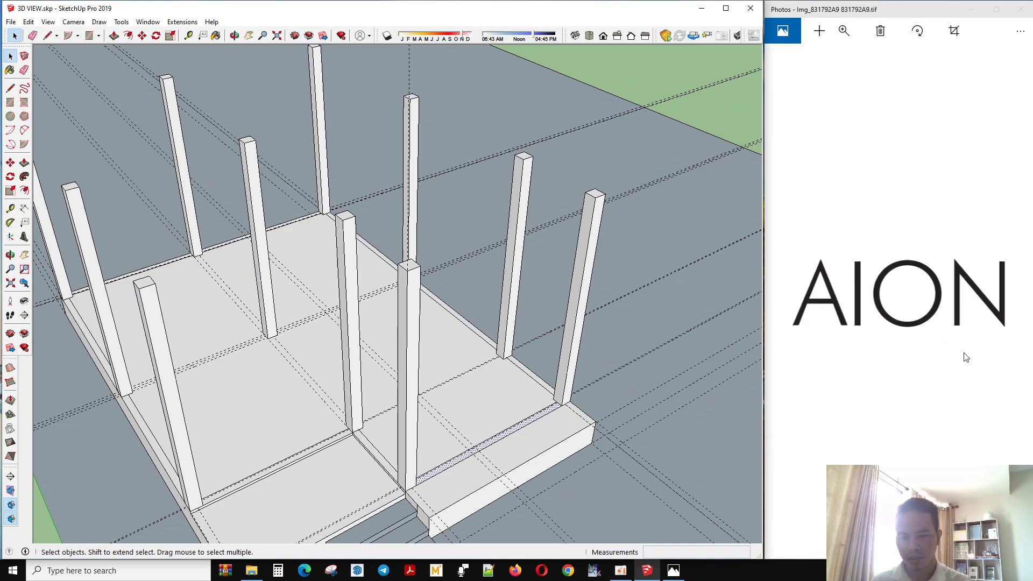
key(Right)
- Draw a wall-base rectangle between the front bedroom and the living room, from the porch corner column to the central column
scroll(327, 401, up, 3)
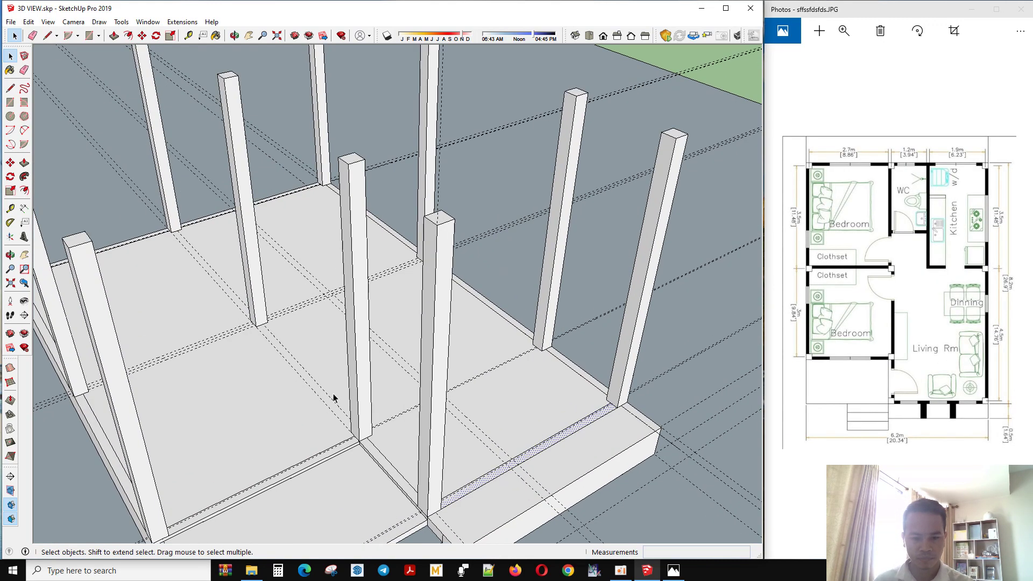
middle_drag(334, 395, 151, 495)
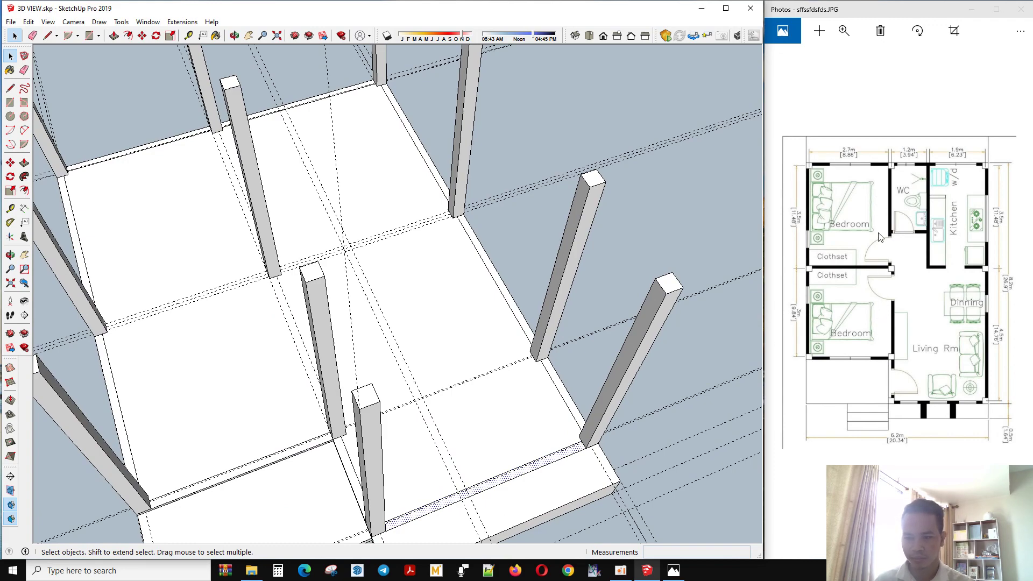
middle_drag(190, 333, 429, 369)
scroll(514, 407, up, 3)
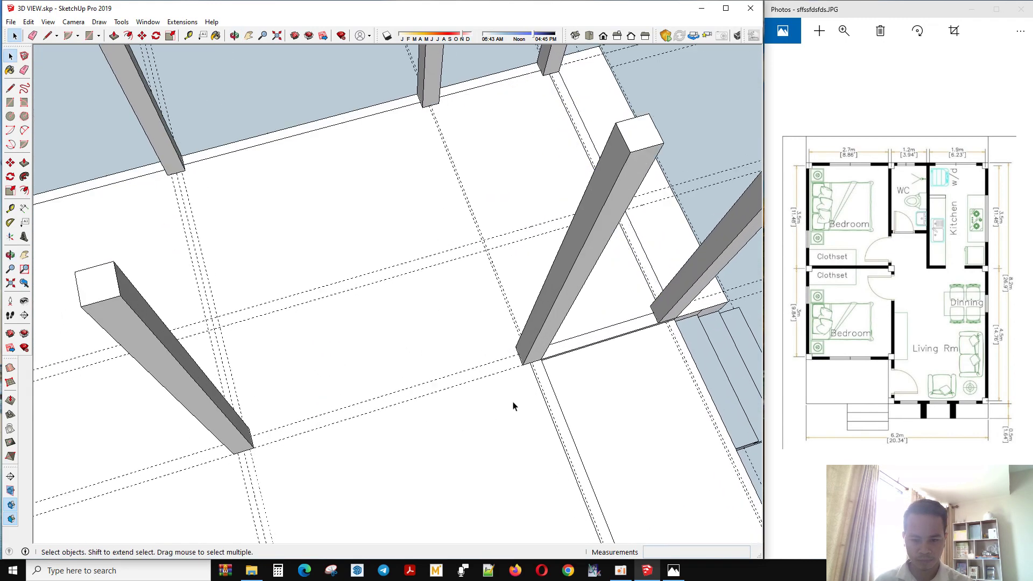
key(r)
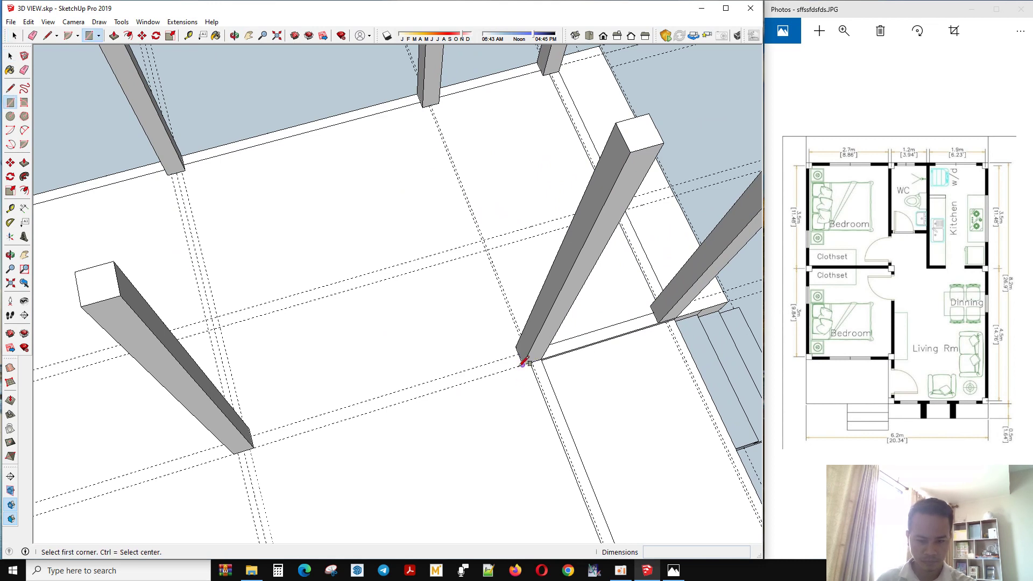
click(522, 364)
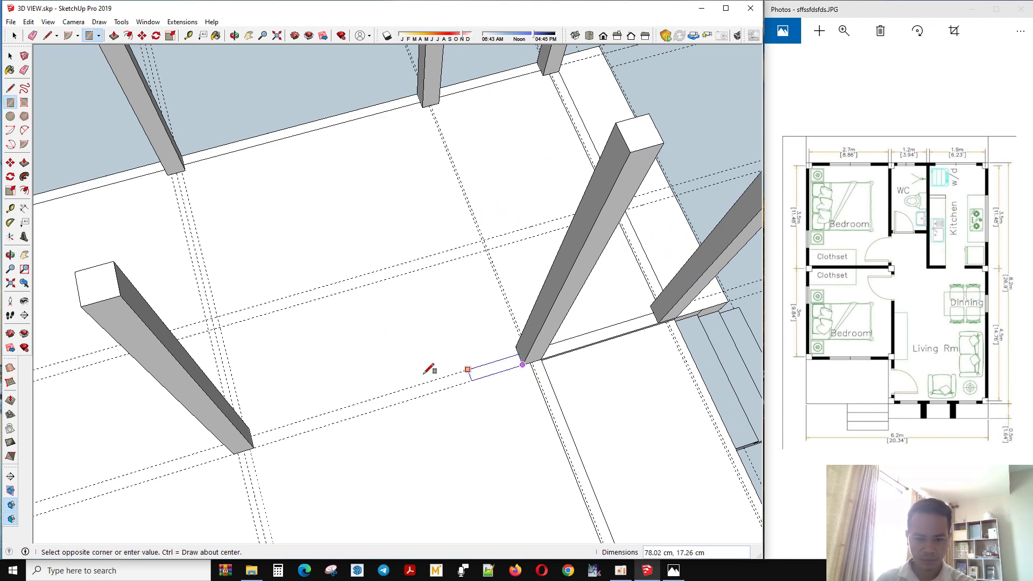
click(250, 429)
- Draw a wall-base rectangle between the rear bedroom and the WC, from the central column to the rear column
scroll(553, 369, down, 3)
scroll(454, 392, up, 3)
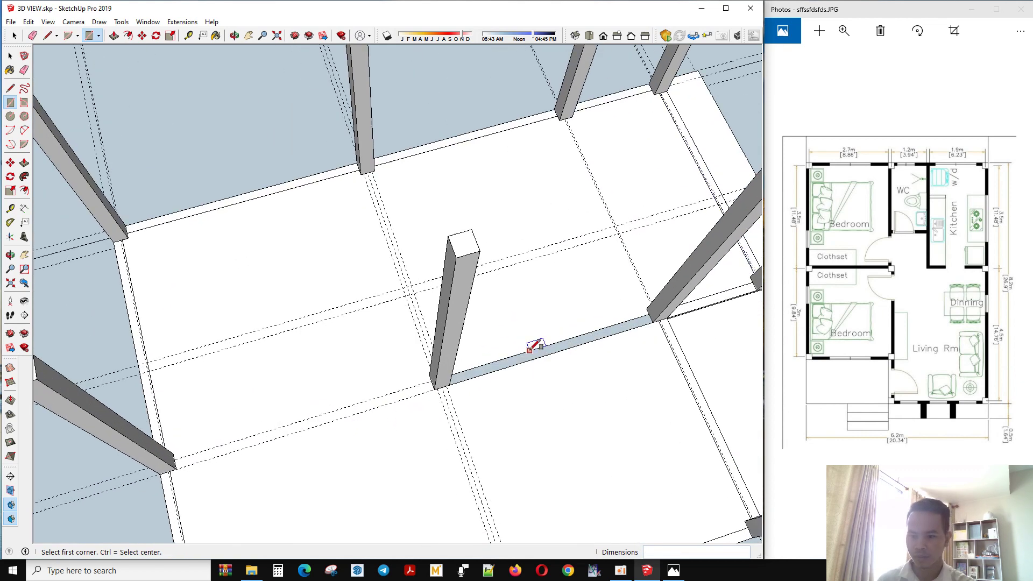
scroll(399, 398, up, 3)
click(466, 383)
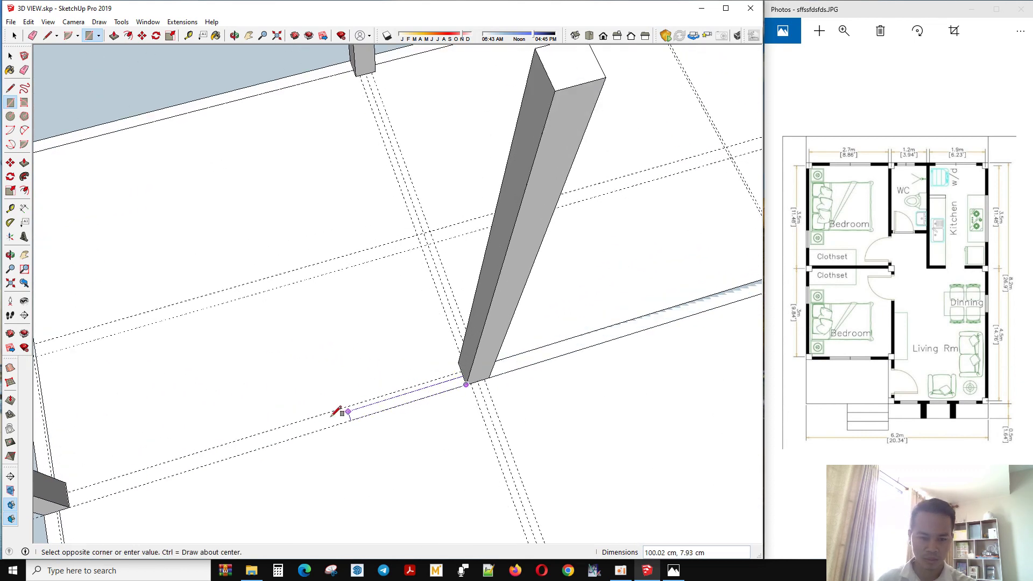
click(69, 486)
key(space)
- Draw a 354 by 12 cm wall-base rectangle between the WC and the kitchen, from the rear wall base to the crossing guide lines
scroll(260, 288, down, 5)
middle_drag(261, 287, 231, 369)
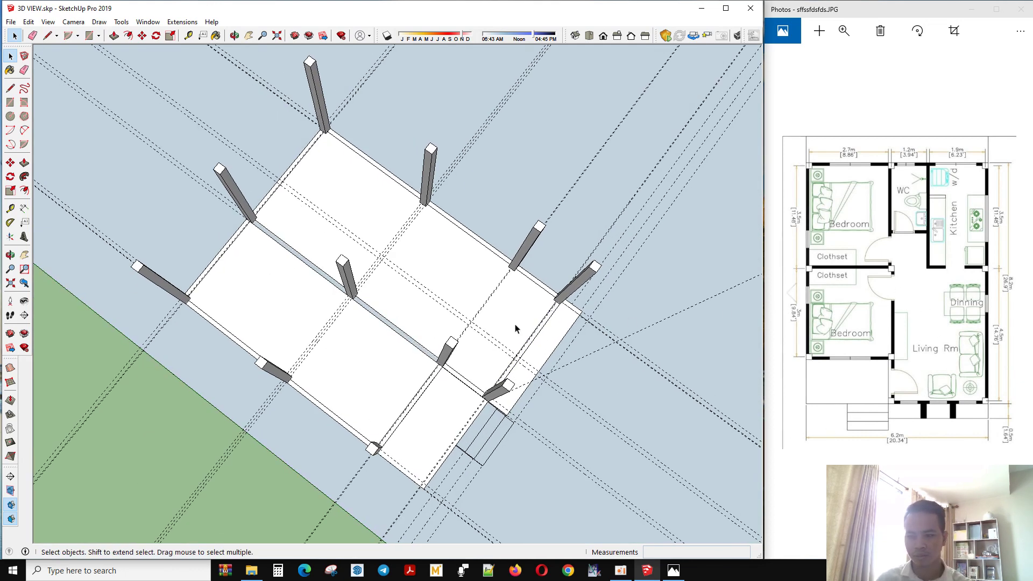
middle_drag(389, 315, 399, 369)
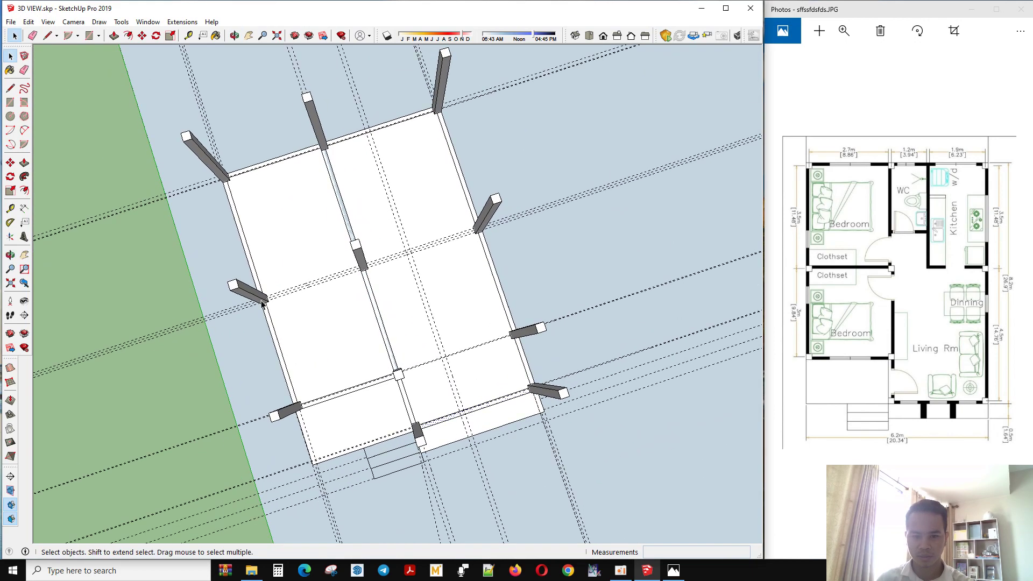
scroll(434, 248, up, 4)
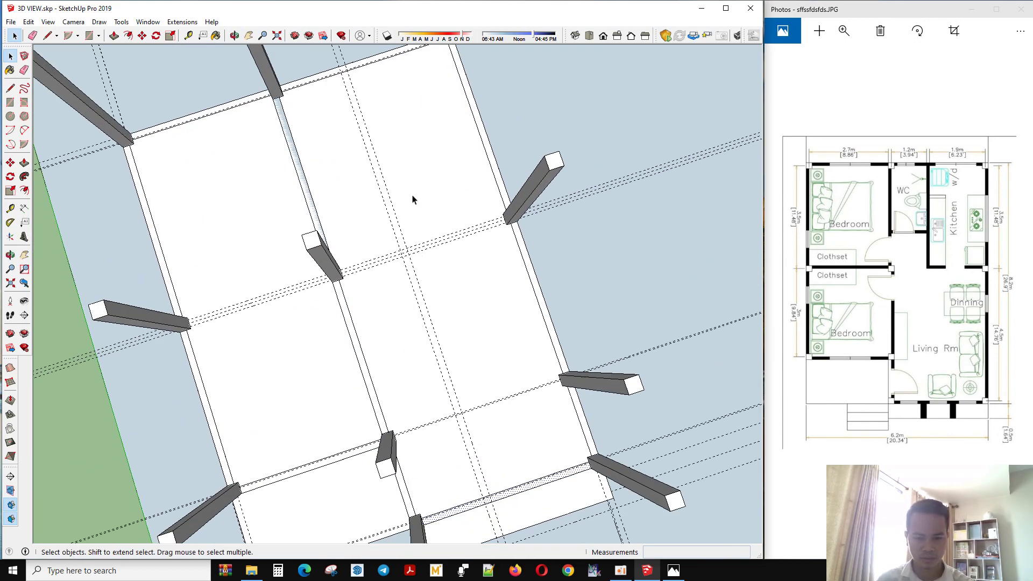
key(r)
scroll(368, 90, up, 2)
scroll(334, 63, up, 2)
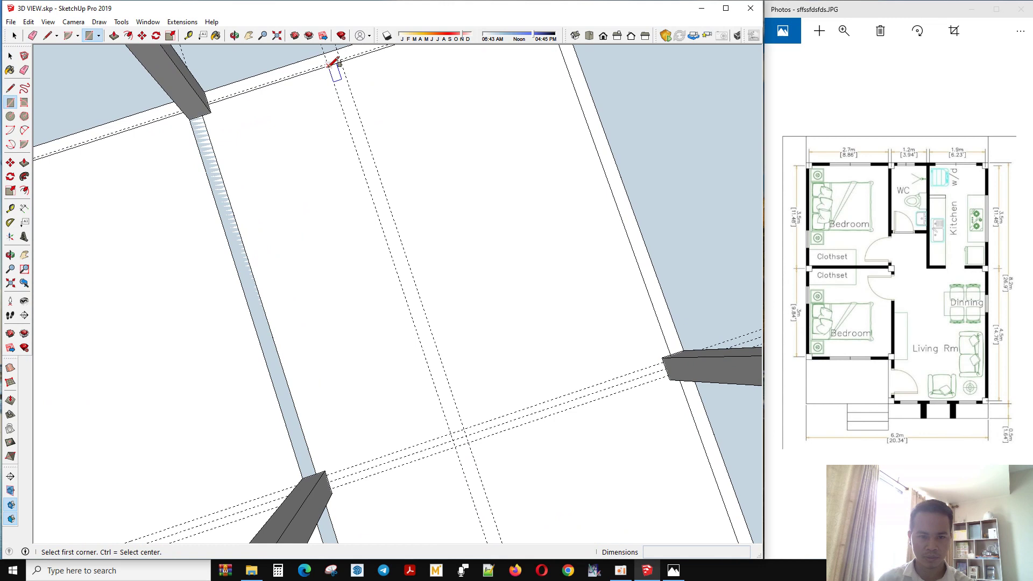
click(328, 65)
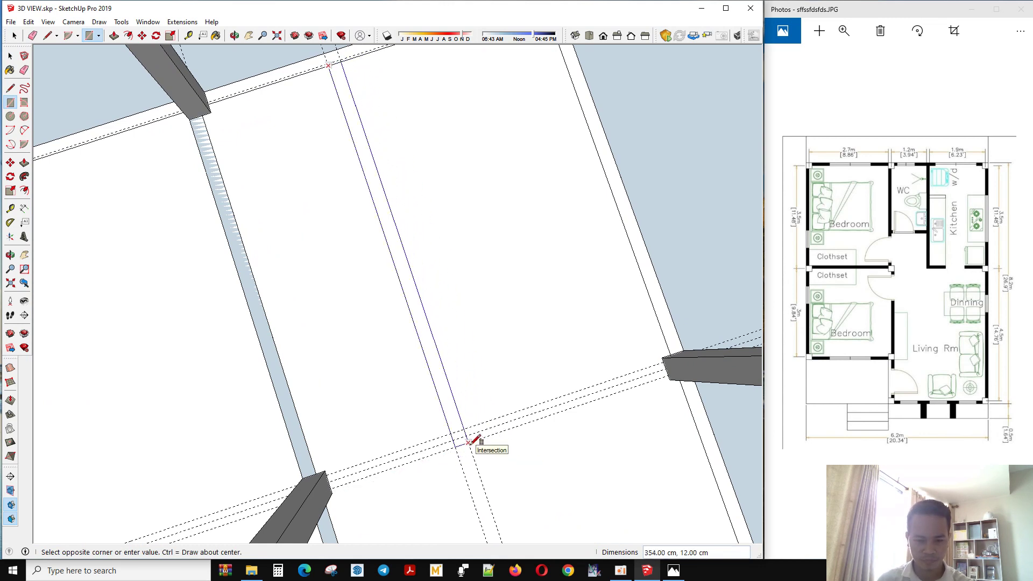
click(468, 442)
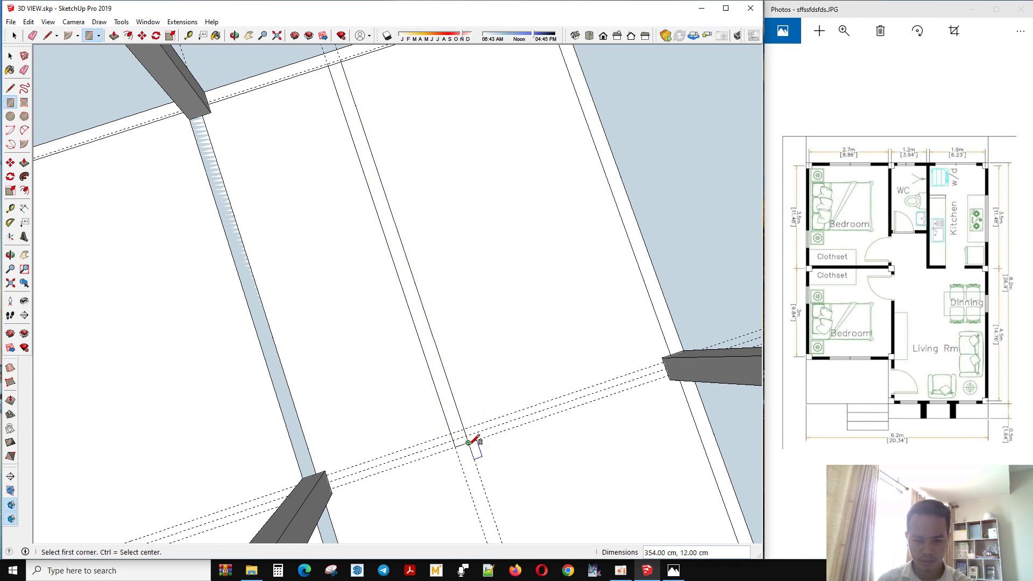
- Measure at the WC-kitchen wall base and between the guide lines that cross its front end
key(space)
key(t)
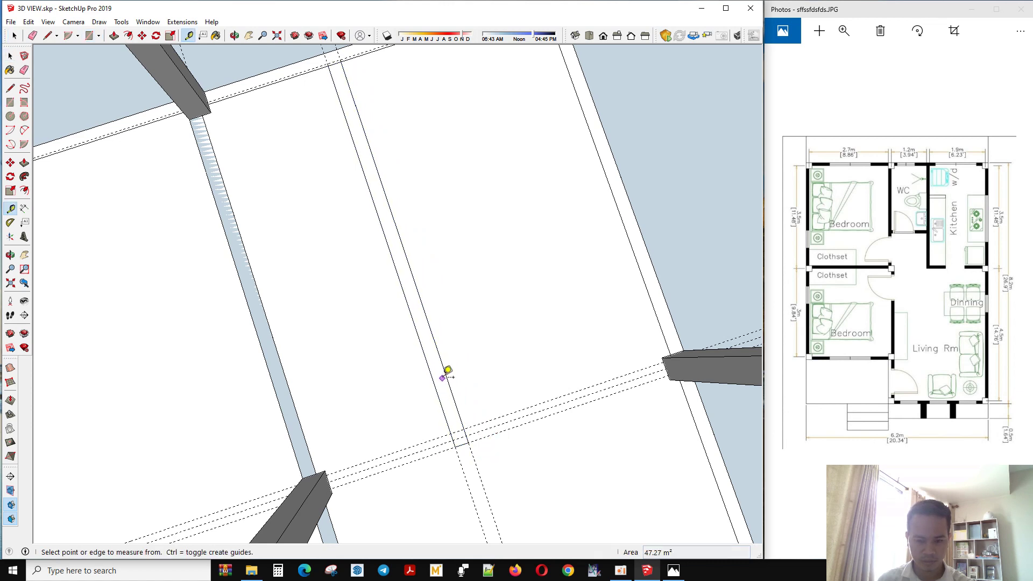
click(448, 371)
key(space)
key(t)
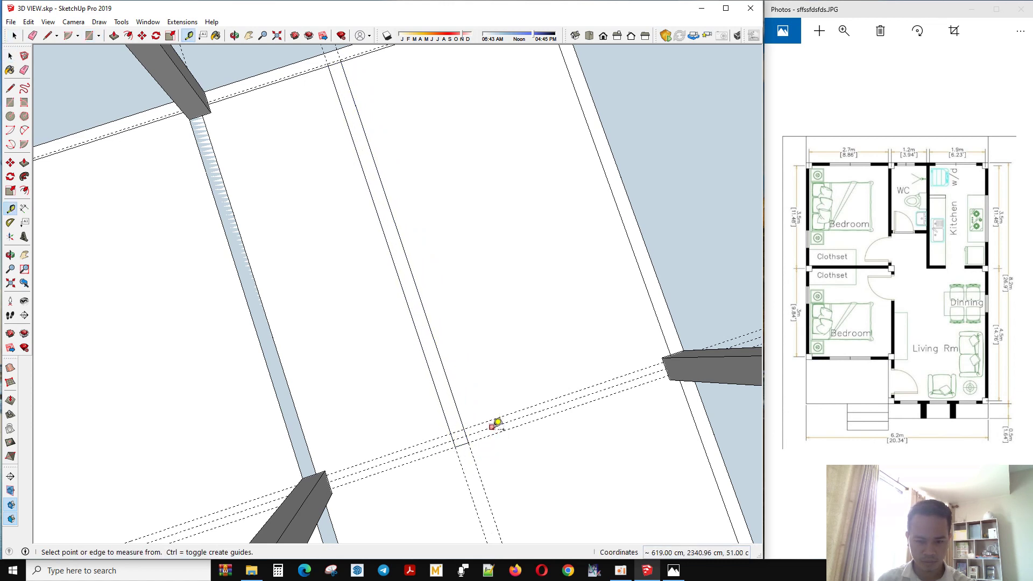
click(494, 430)
click(488, 422)
key(space)
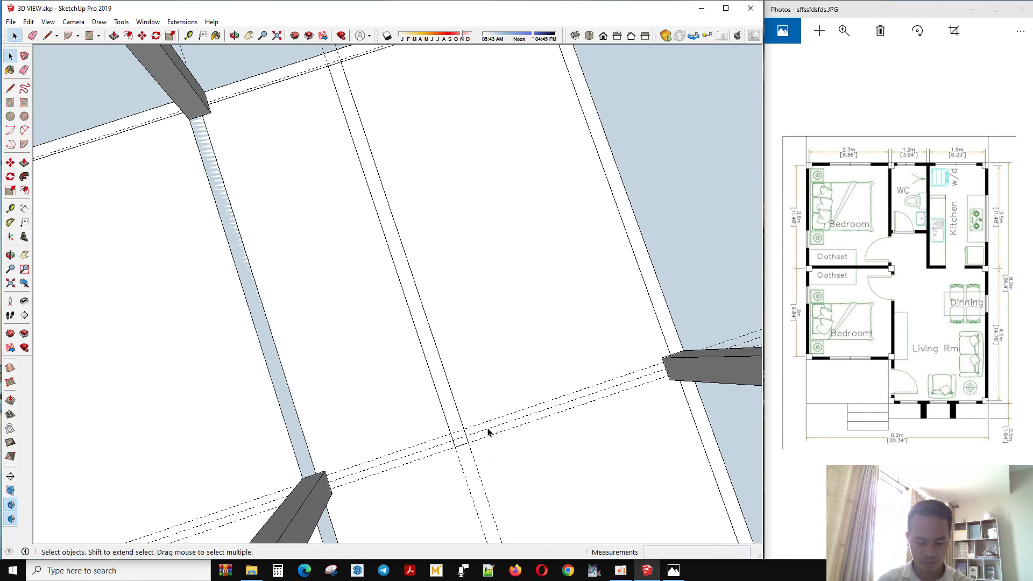
- Draw a 182 cm long wall-base rectangle between the kitchen and the dining area, from the WC-kitchen wall base to the side column
key(t)
key(r)
click(468, 442)
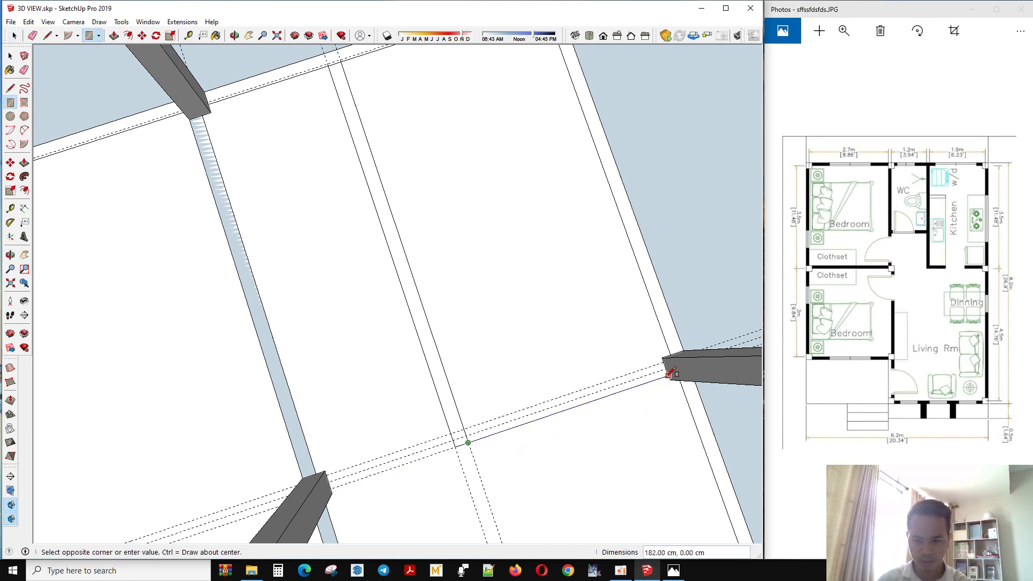
click(667, 359)
key(space)
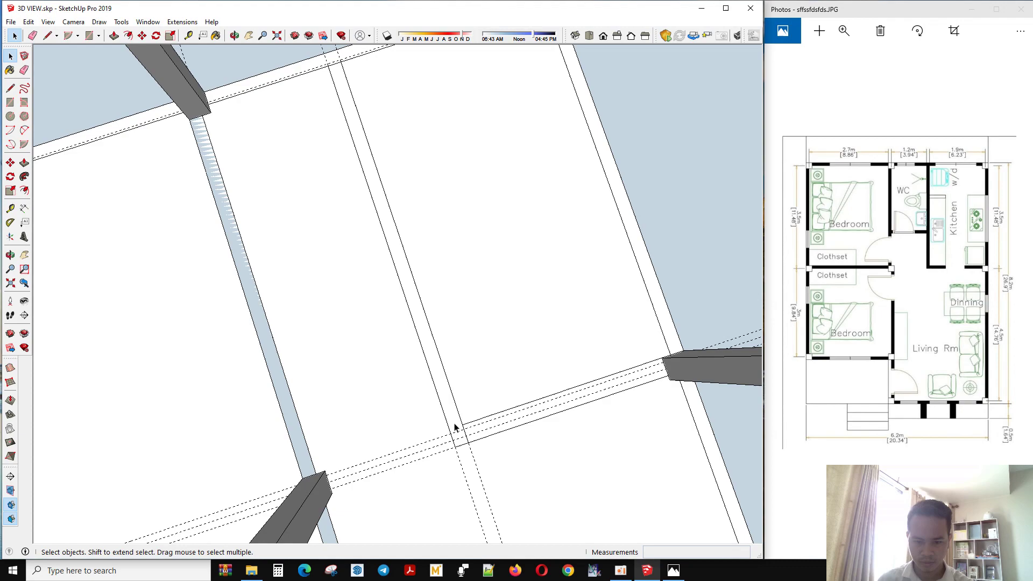
- Move the kitchen-side edge of the kitchen-dining wall base onto the adjacent guide line
middle_drag(454, 427, 8, 209)
scroll(9, 210, up, 2)
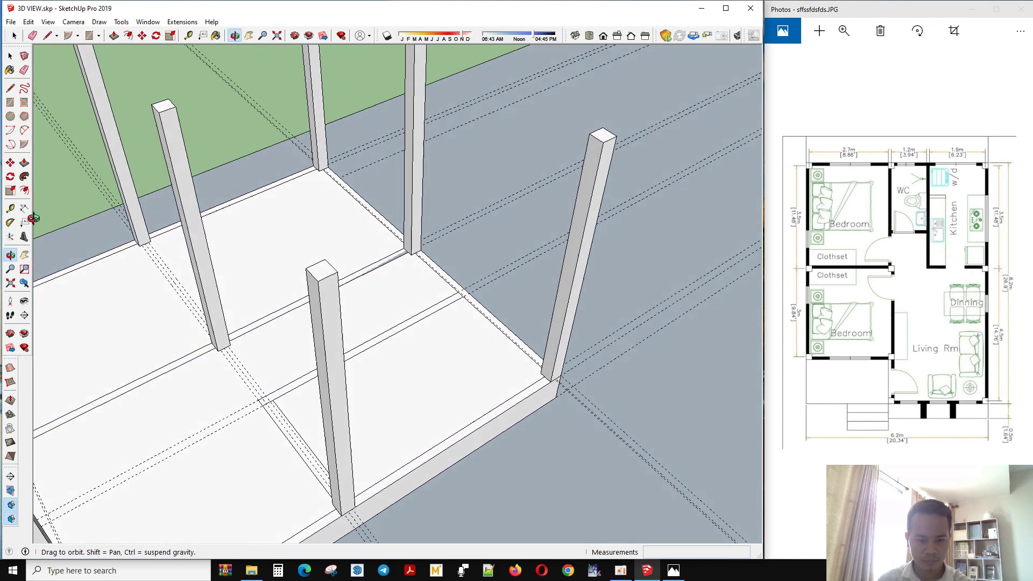
key(space)
scroll(352, 438, up, 6)
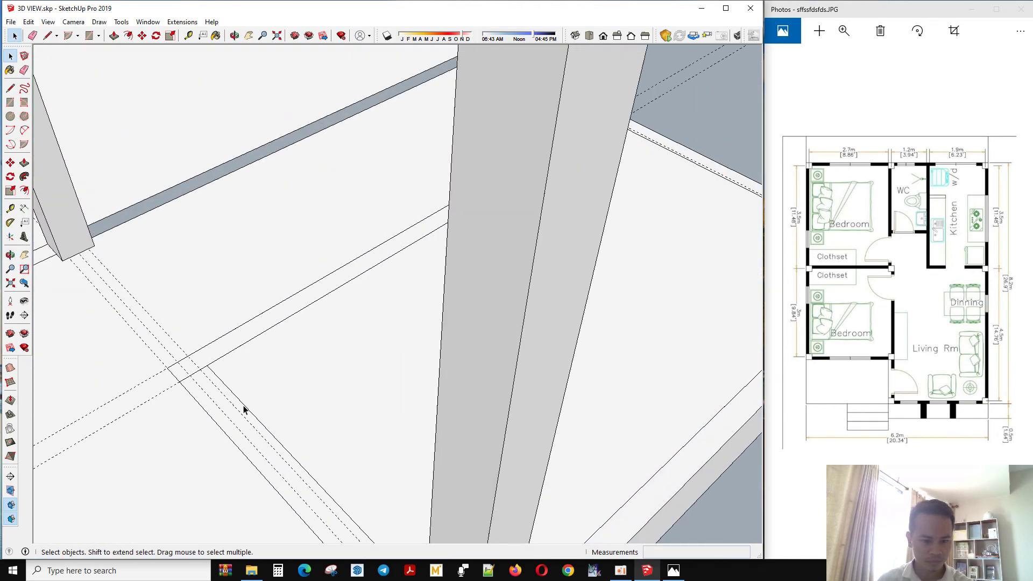
key(m)
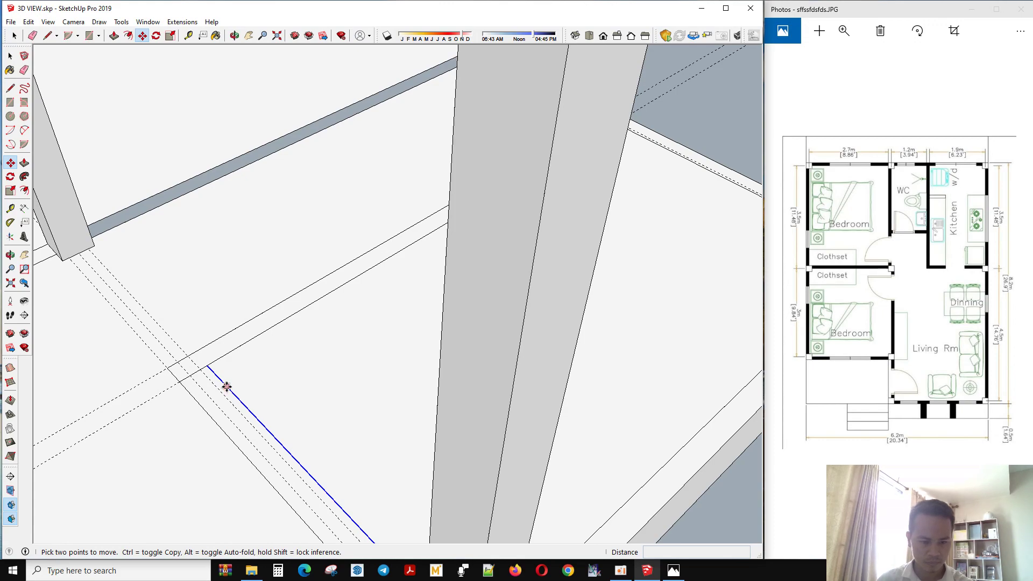
click(227, 387)
click(221, 391)
key(space)
middle_drag(210, 396, 430, 549)
scroll(408, 420, down, 3)
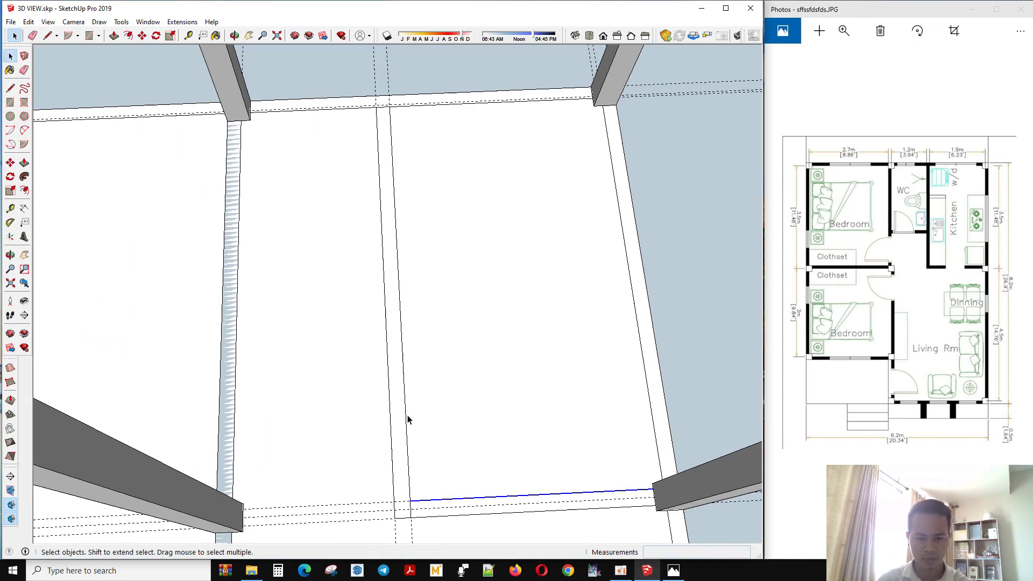
scroll(408, 420, down, 3)
mouse_move(606, 376)
middle_down()
mouse_move(392, 307)
mouse_move(353, 271)
mouse_move(830, 258)
middle_up()
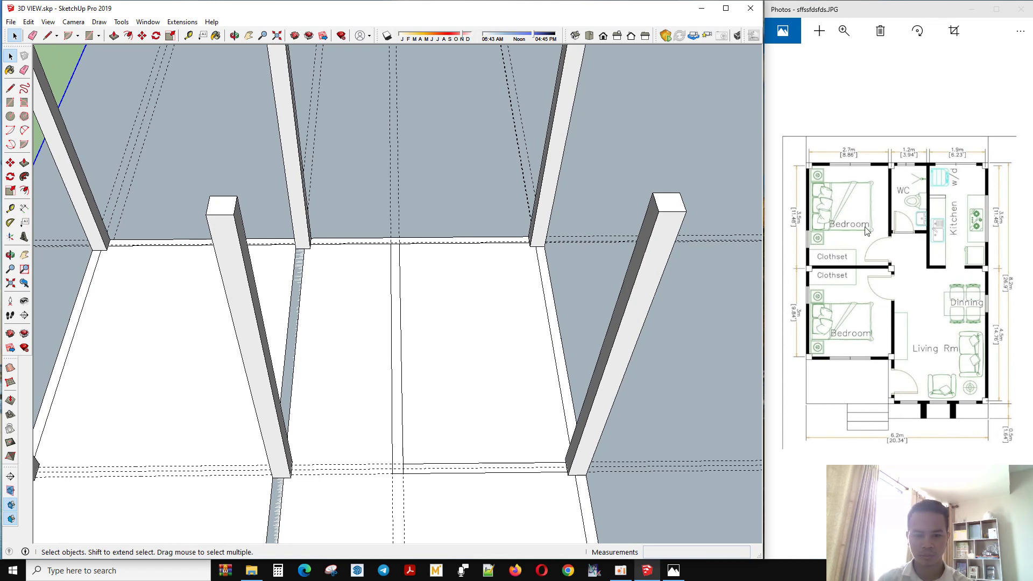
click(905, 256)
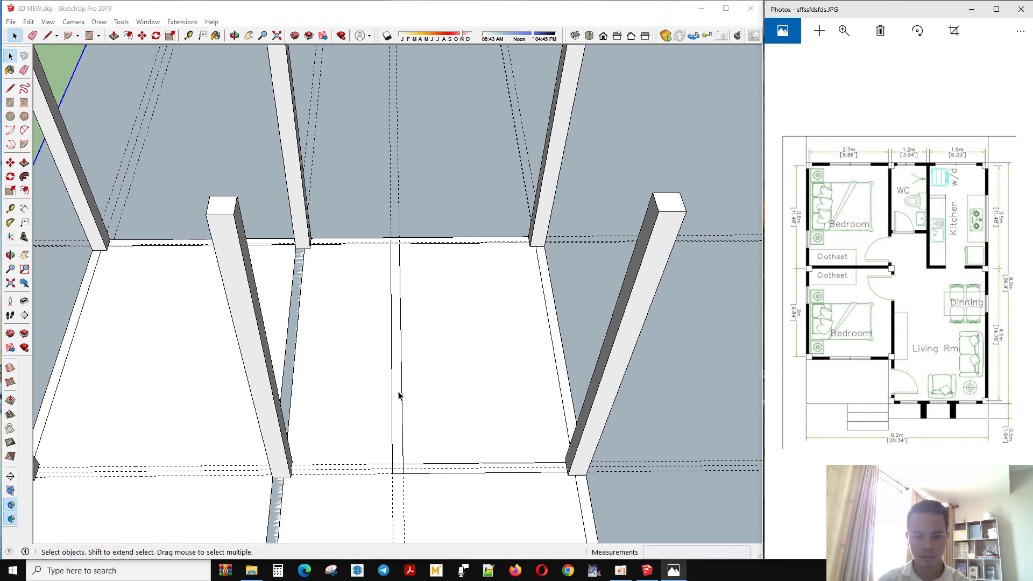
middle_drag(399, 396, 365, 478)
key(r)
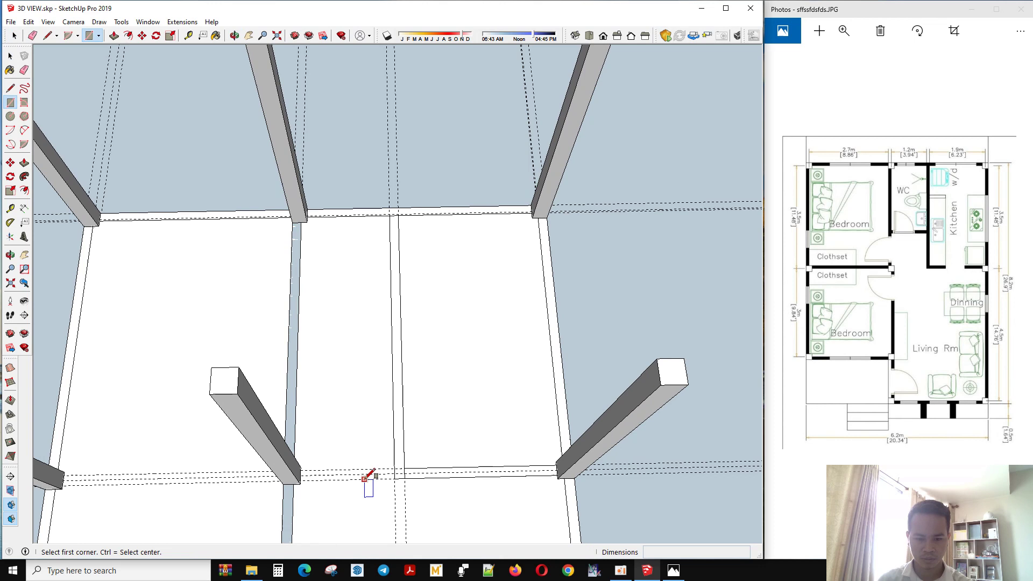
key(t)
click(359, 468)
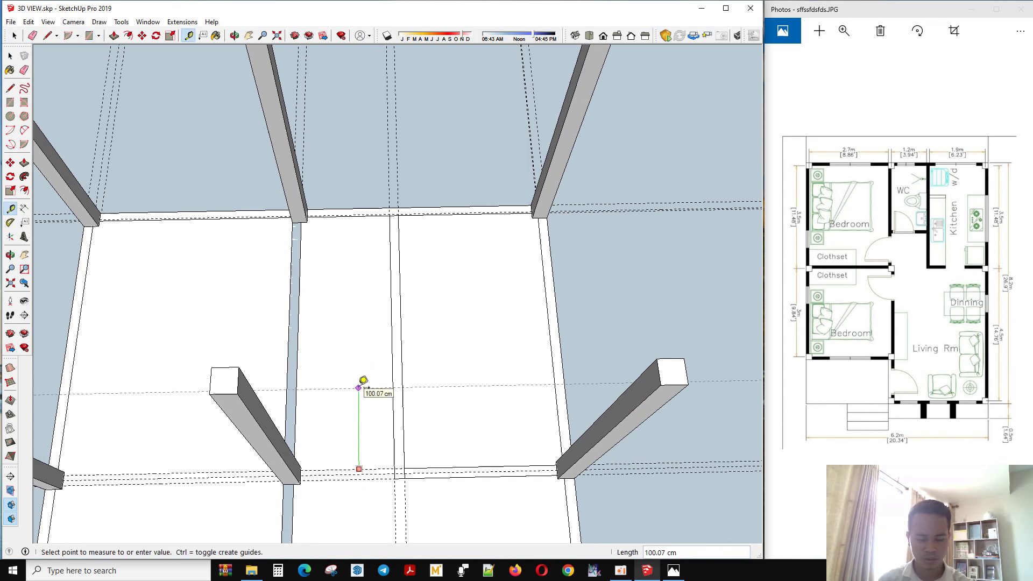
key(Escape)
- Place a guide line across the WC 220 cm in front of the rear wall base and a parallel one 12 cm behind it
click(359, 216)
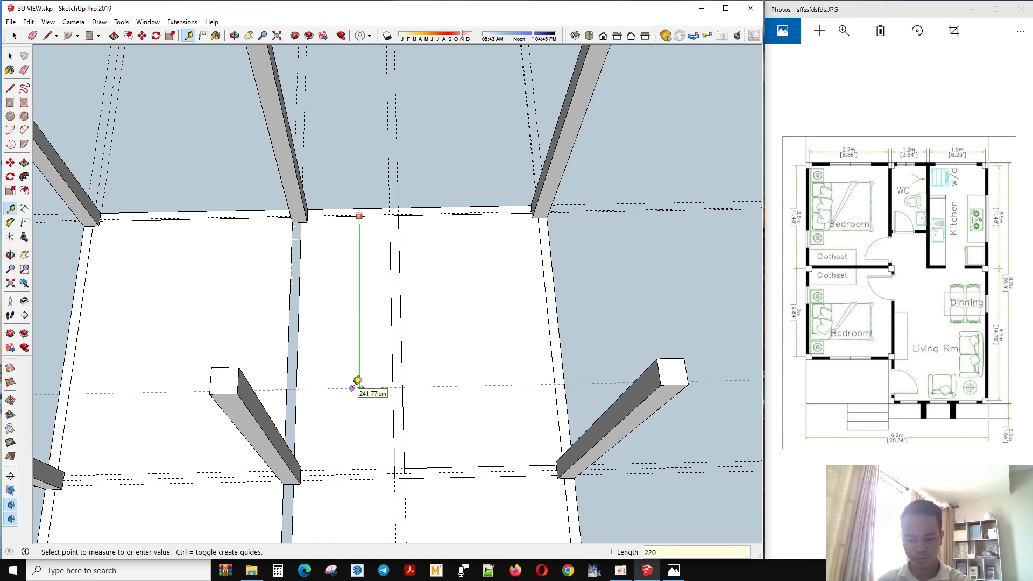
key(Return)
middle_drag(367, 354, 342, 472)
scroll(355, 412, up, 3)
click(354, 334)
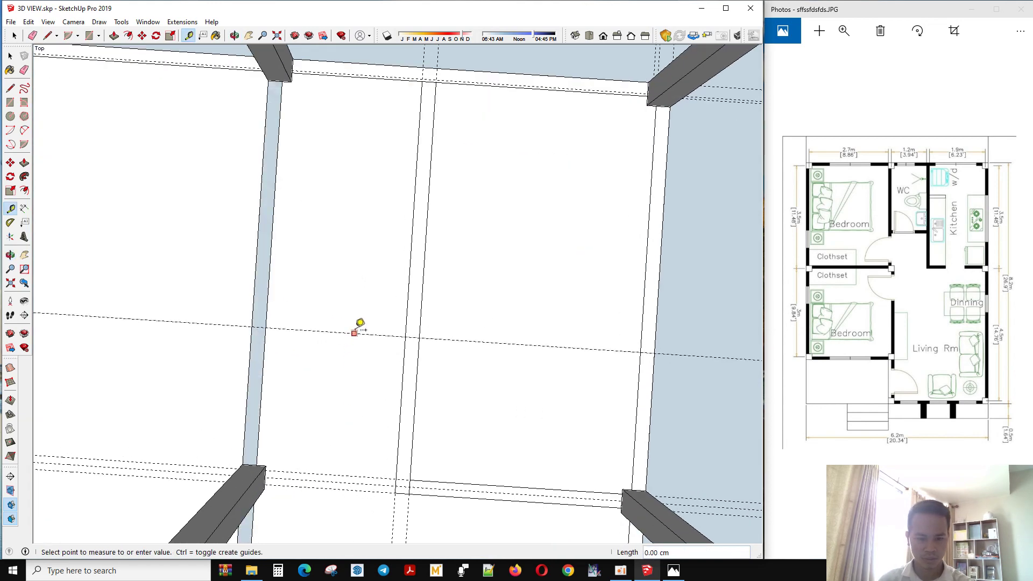
key(Return)
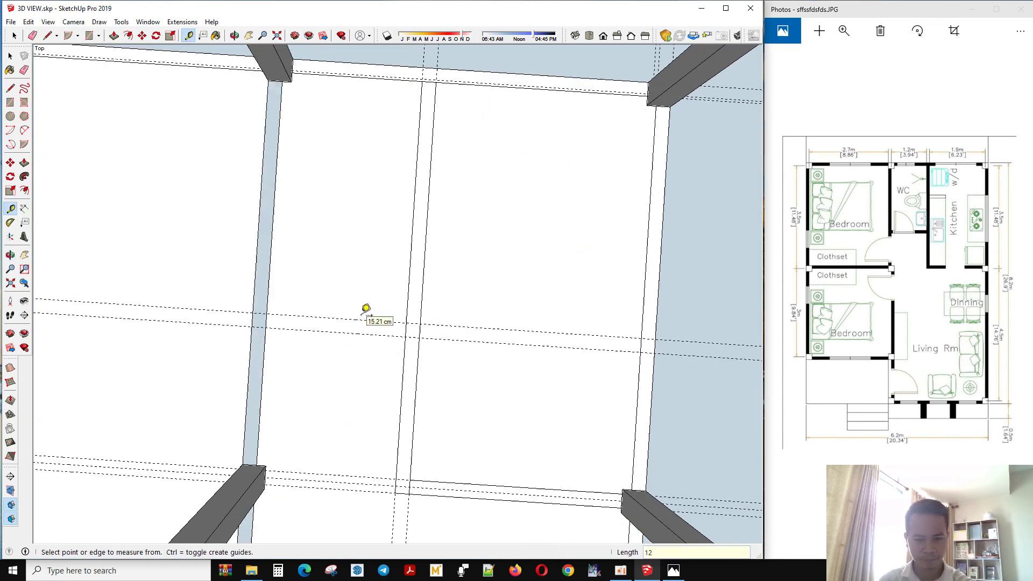
- Draw a 12 cm wide wall-base rectangle across the WC's front, from the rear bedroom wall base to the WC-kitchen wall base
key(r)
click(265, 314)
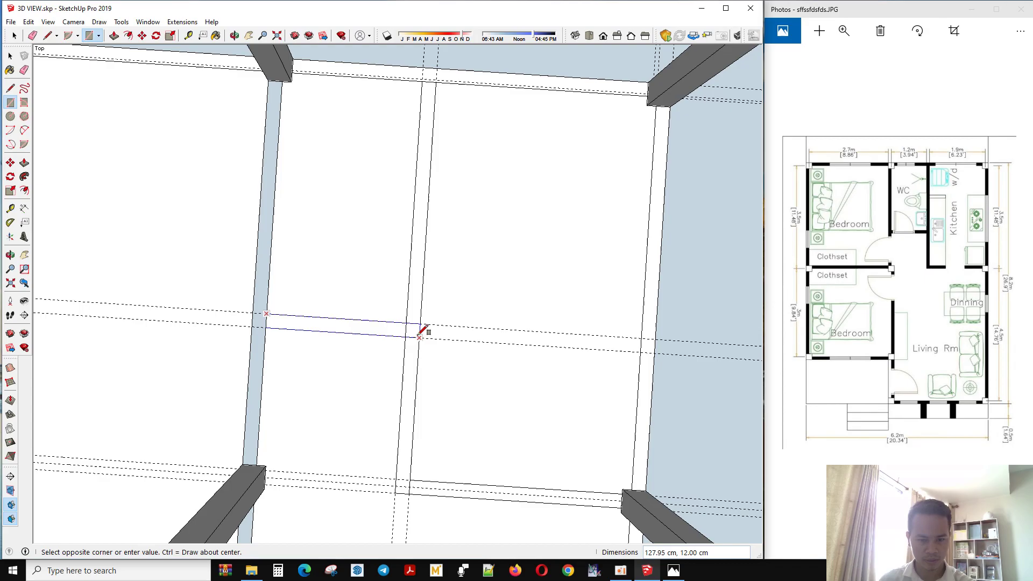
click(406, 336)
key(space)
- Examine the wall-base layout between the columns from several angles to compare it with the floor plan
scroll(424, 333, down, 3)
middle_drag(443, 395, 441, 169)
scroll(448, 215, down, 5)
middle_drag(452, 229, 605, 180)
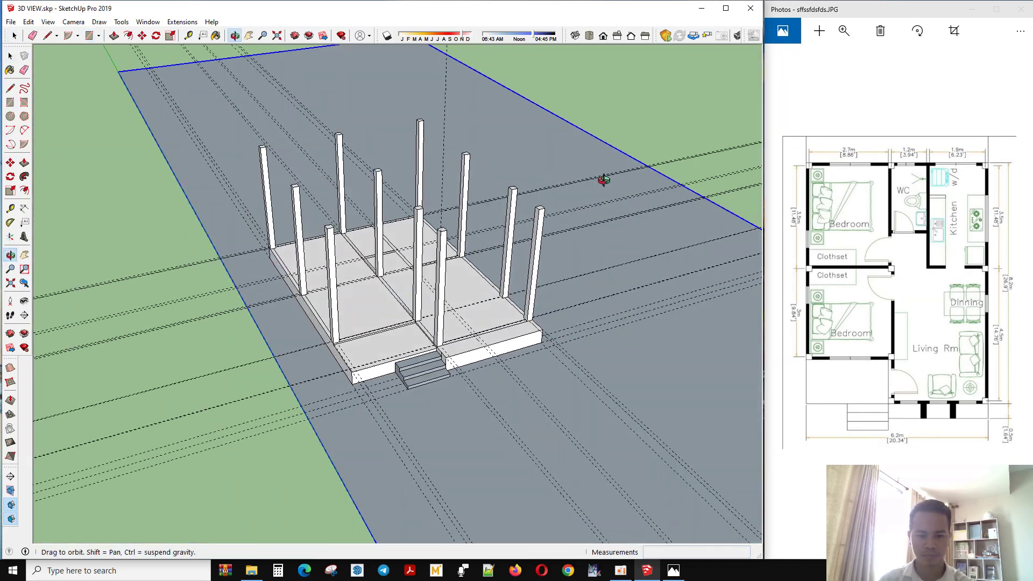
scroll(422, 222, up, 4)
middle_drag(422, 222, 477, 421)
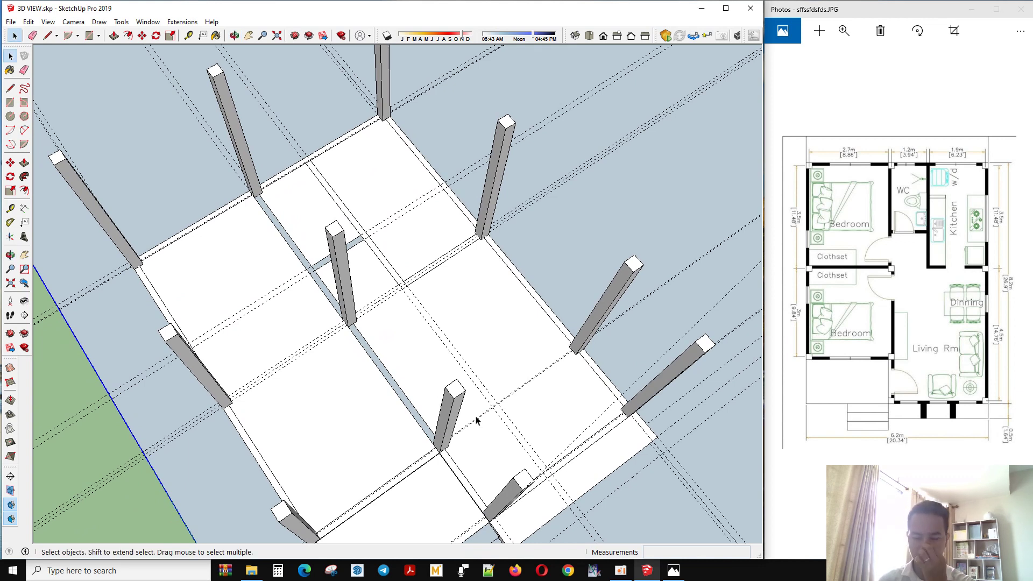
middle_drag(476, 420, 430, 288)
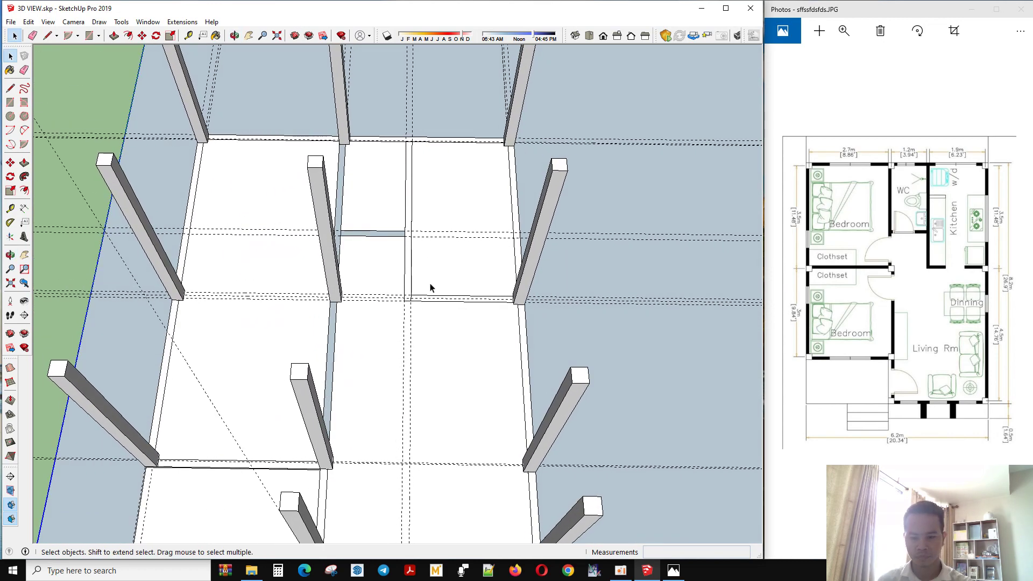
click(621, 572)
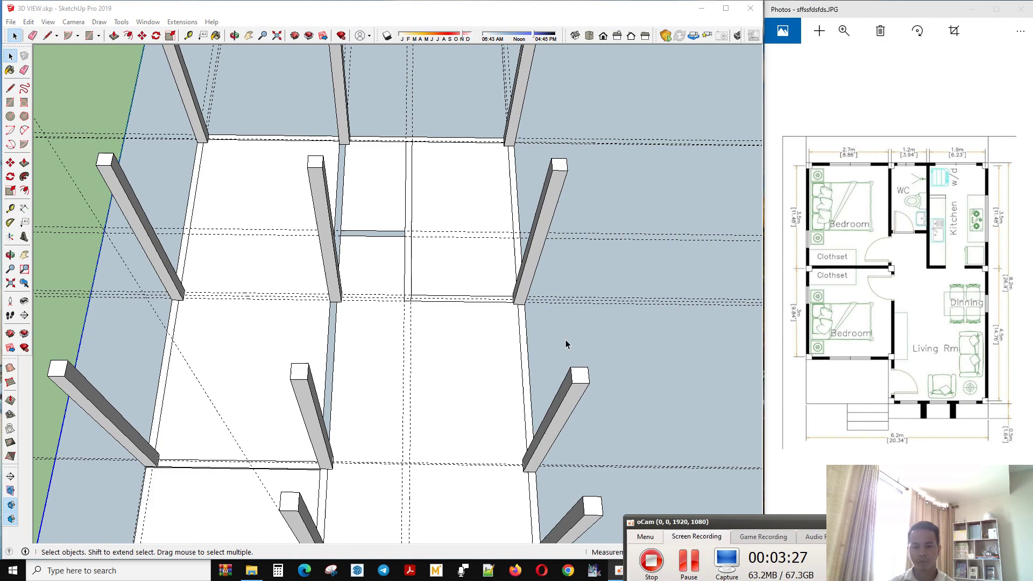
mouse_move(566, 340)
middle_down()
mouse_move(621, 302)
mouse_move(474, 360)
mouse_move(618, 323)
mouse_move(463, 237)
mouse_move(512, 201)
mouse_move(451, 259)
mouse_move(422, 312)
mouse_move(412, 362)
mouse_move(376, 343)
mouse_move(429, 422)
mouse_move(461, 350)
middle_up()
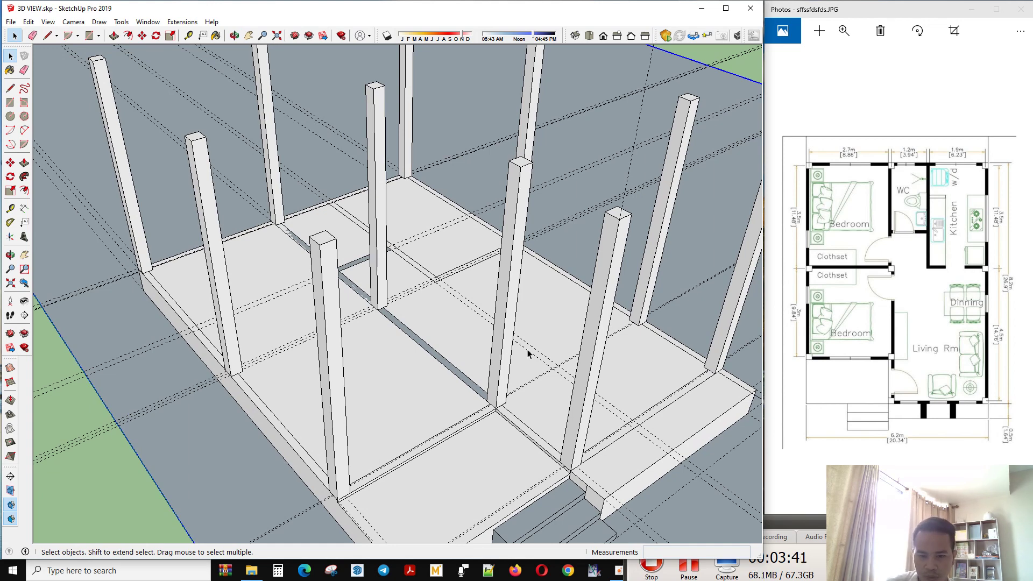
scroll(428, 312, down, 2)
middle_drag(428, 312, 453, 376)
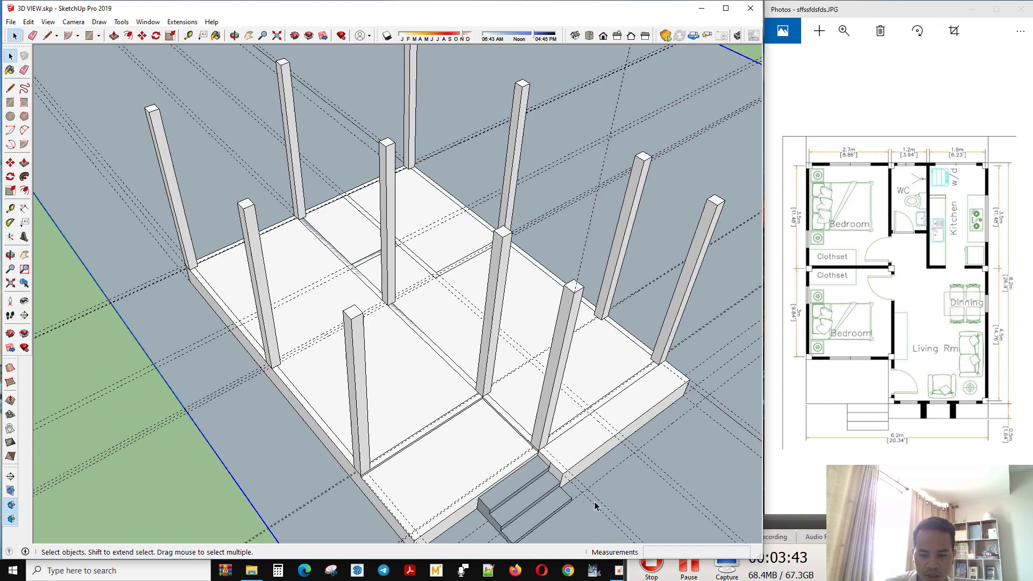